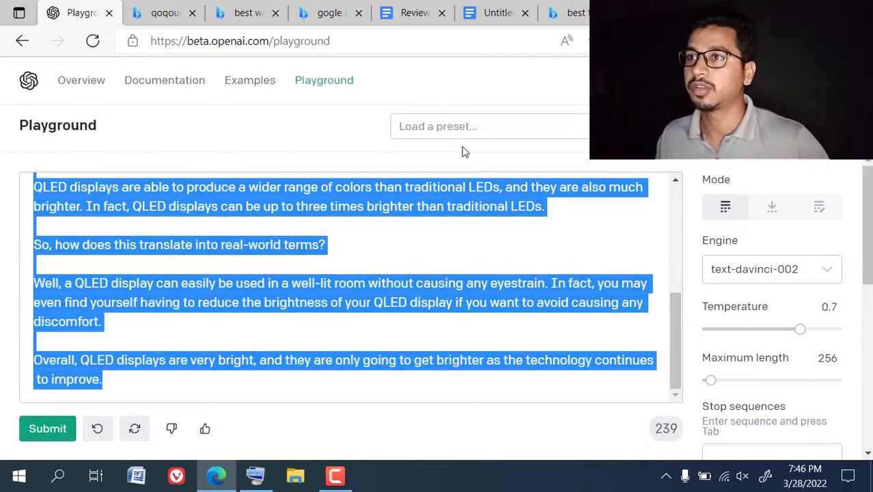
Paste the generated QLED displays text below the introduction paragraph in the untitled Google Docs document
{"action": "left_click", "coordinate": [489, 12]}
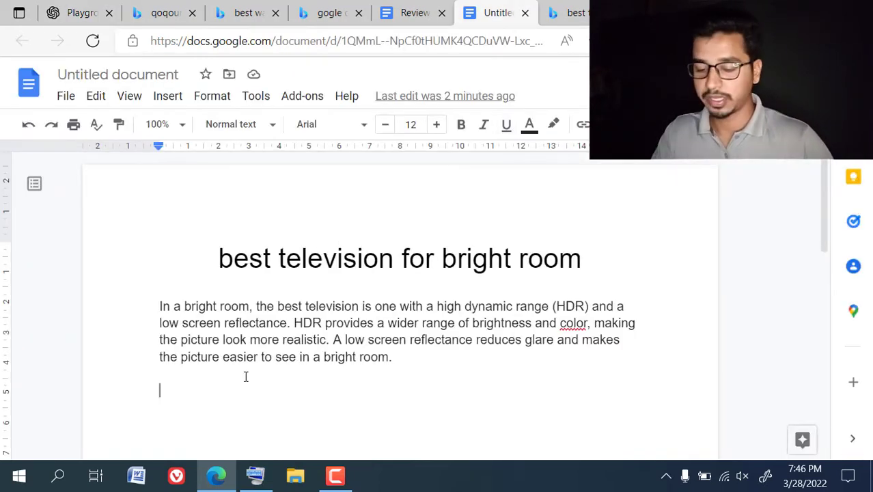
{"action": "key", "text": "Return"}
{"action": "right_click", "coordinate": [191, 412]}
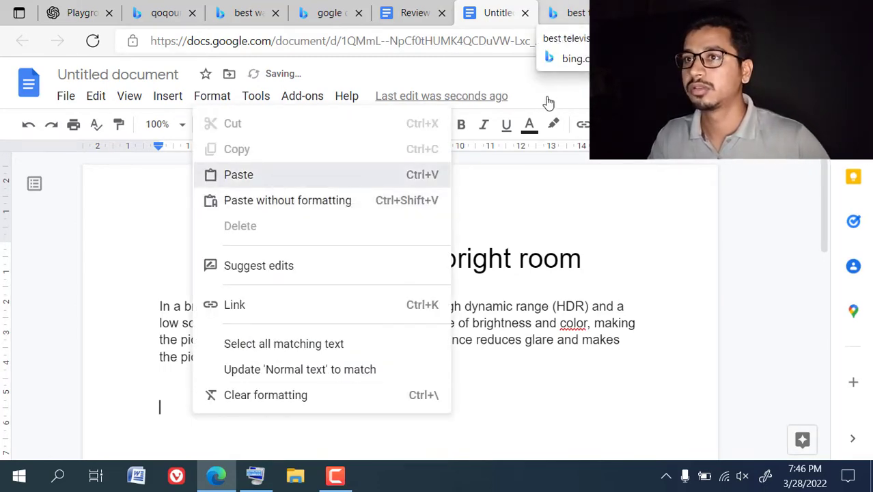
{"action": "type", "text": "QLED displays are becoming increasingly popular, but how bright are they? To answer this question, we need to understand what a QLED display is. A QLED display is a type of LED display that uses quantum dots to produce its light. Quantum dots are tiny particles that emit light when excited by an electric current. They are much smaller than the traditional LED, and this enables them to produce a much higher quality of light. QLED displays are able to produce a wider range of colors than traditional LEDs, and they are also much brighter. In fact, QLED displays can be up to three times brighter than traditional LEDs. So, how does this translate into real-world terms? Well, a QLED display can easily be used in a well-lit room without causing any eyestrain. In fact, you may even find yourself having to reduce the brightness of your QLED display if you want to avoid causing any discomfort. Overall, QLED displays are very bright, and they are only going to get brighter as the technology continues to improve."}
Copy the heading "How Bright Are QLED Displays?" from the TechReviewer article
{"action": "key", "text": "ctrl+Tab"}
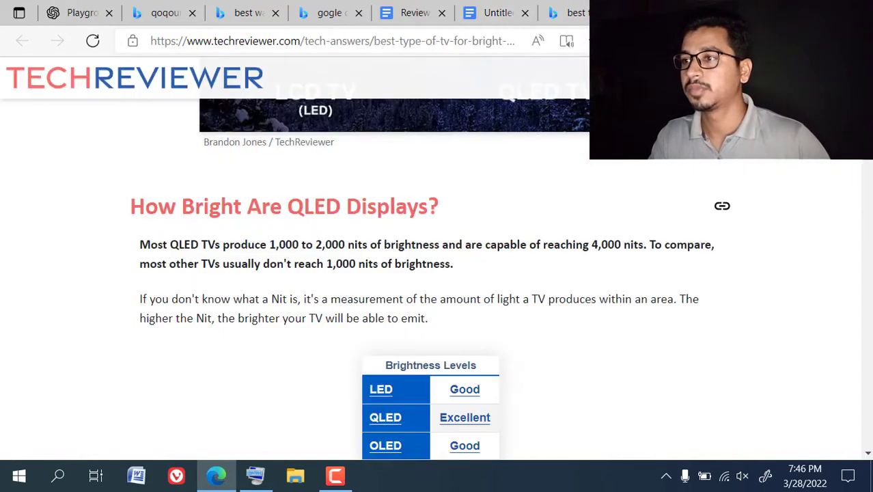
{"action": "triple_click", "coordinate": [316, 212]}
{"action": "right_click", "coordinate": [316, 212]}
{"action": "left_click", "coordinate": [359, 93]}
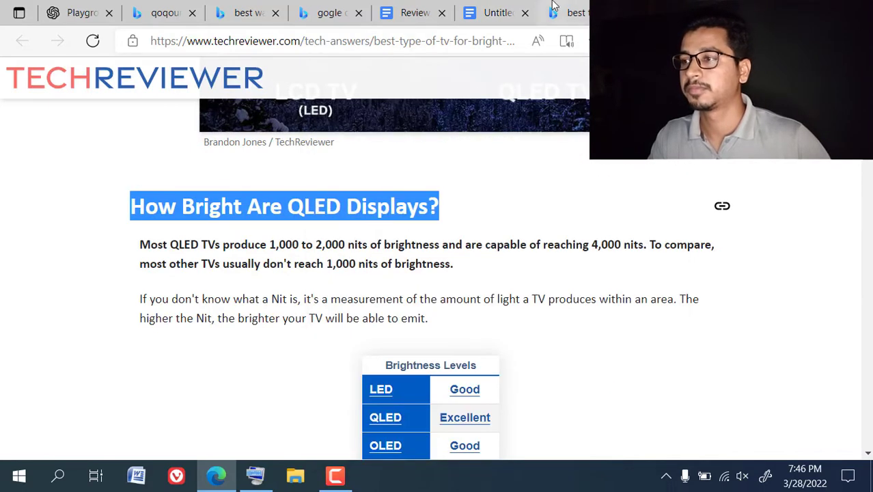
Paste the copied heading above the QLED text in the Google Docs document and remove the extra blank line beneath it
{"action": "key", "text": "ctrl+shift+Tab"}
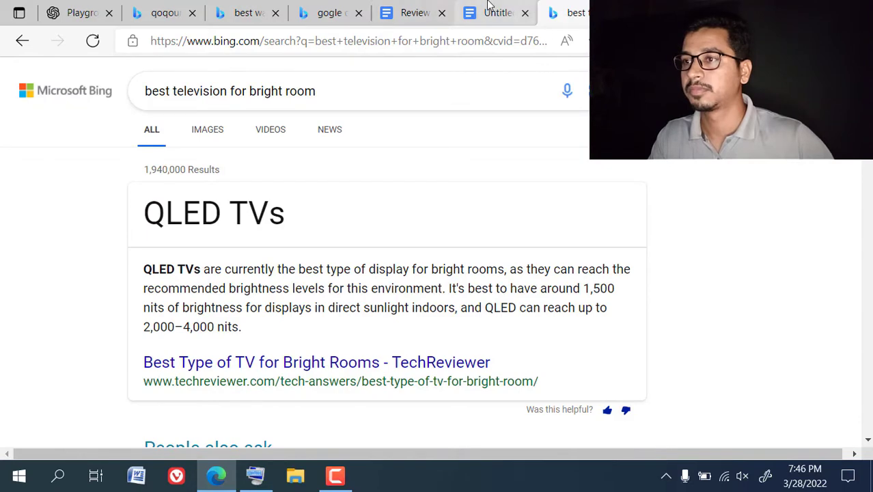
{"action": "left_click", "coordinate": [487, 11]}
{"action": "scroll", "coordinate": [253, 334], "scroll_direction": "up", "scroll_amount": 2}
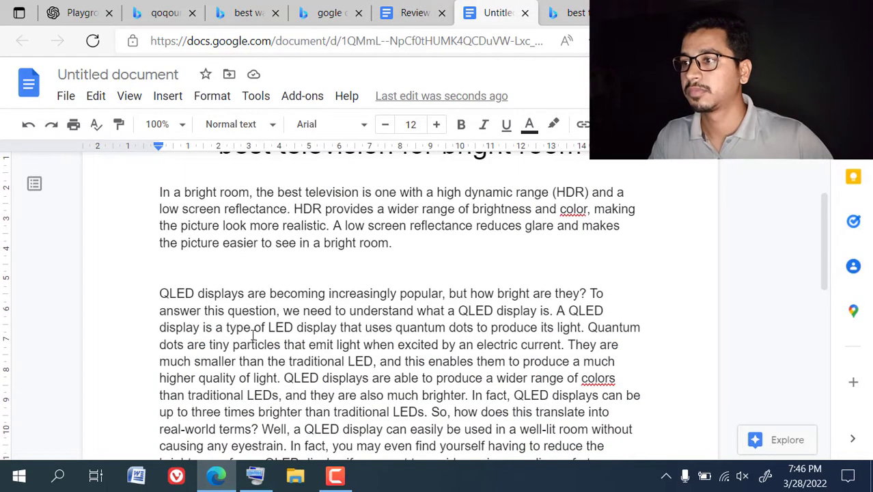
{"action": "right_click", "coordinate": [206, 268]}
{"action": "left_click", "coordinate": [281, 227]}
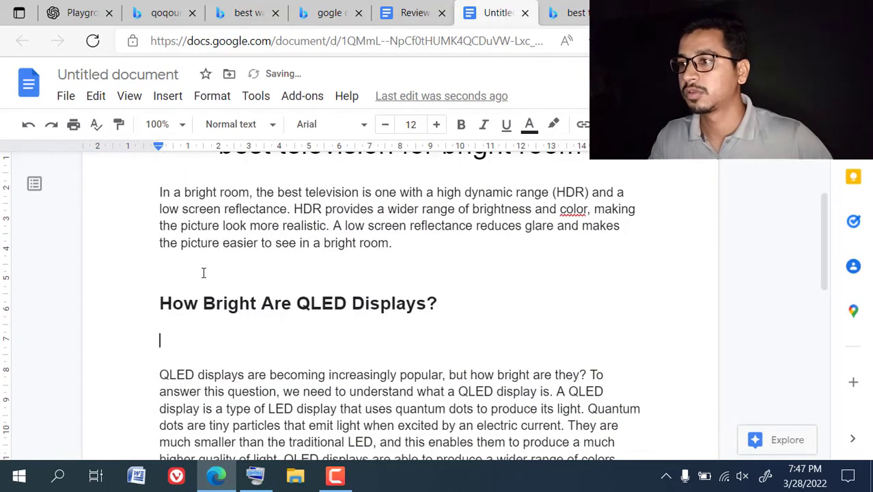
{"action": "scroll", "coordinate": [326, 322], "scroll_direction": "down", "scroll_amount": 1}
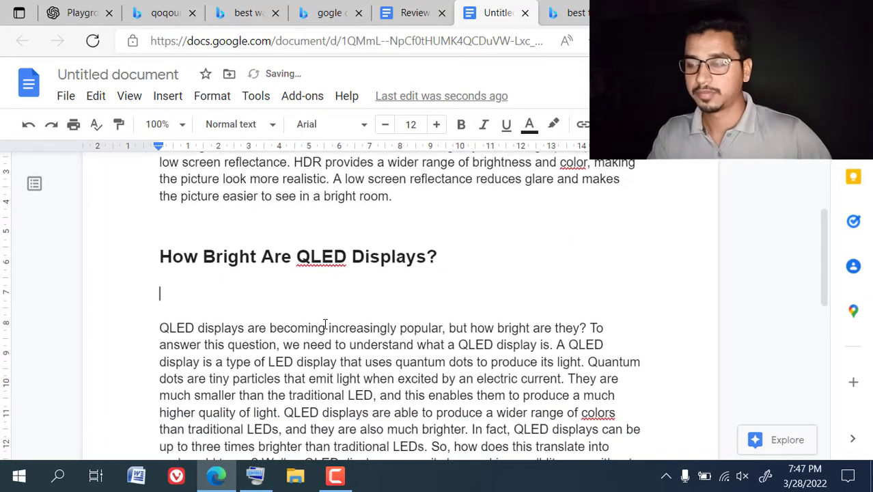
{"action": "key", "text": "BackSpace"}
{"action": "scroll", "coordinate": [318, 323], "scroll_direction": "up", "scroll_amount": 3}
{"action": "scroll", "coordinate": [318, 323], "scroll_direction": "down", "scroll_amount": 3}
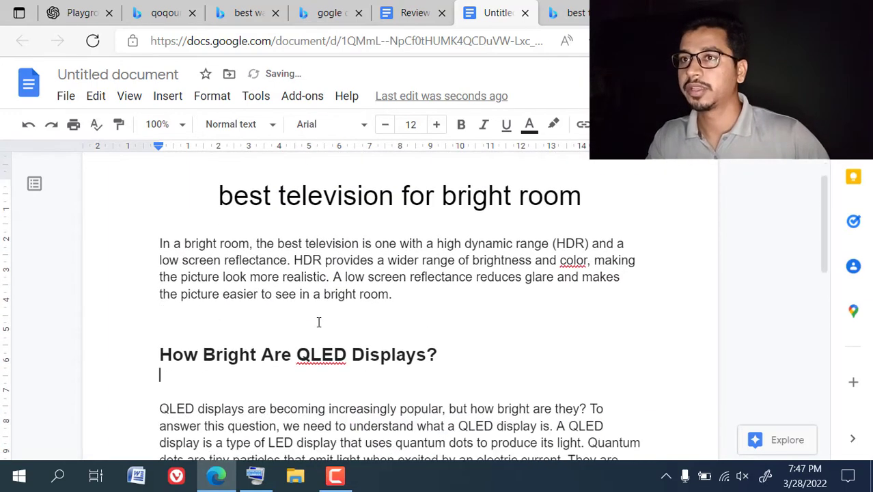
Look through the TechReviewer article for another subtopic and copy the heading "Learn About OLED TVs"
{"action": "left_click", "coordinate": [619, 13]}
{"action": "scroll", "coordinate": [488, 220], "scroll_direction": "down", "scroll_amount": 7}
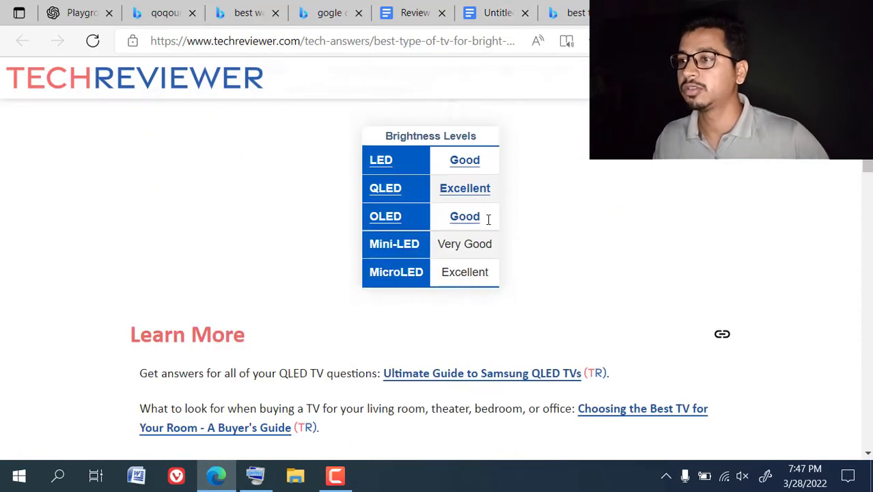
{"action": "scroll", "coordinate": [478, 225], "scroll_direction": "up", "scroll_amount": 2}
{"action": "scroll", "coordinate": [478, 226], "scroll_direction": "down", "scroll_amount": 11}
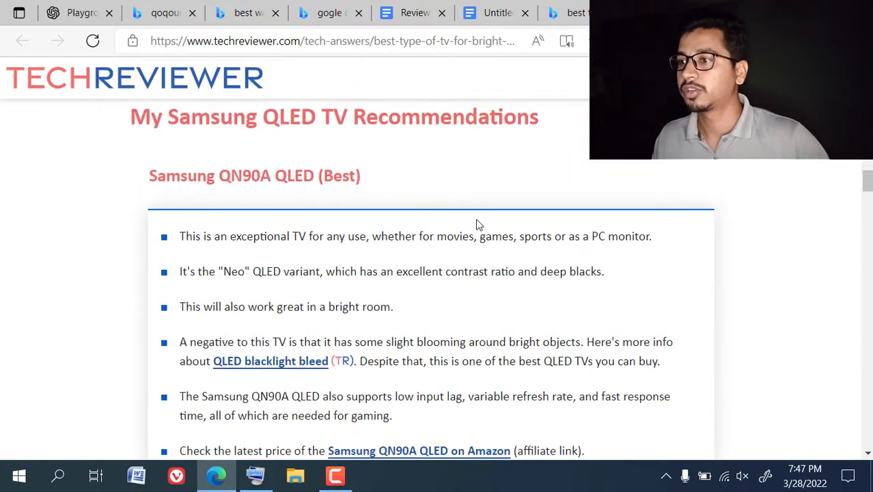
{"action": "scroll", "coordinate": [478, 225], "scroll_direction": "down", "scroll_amount": 18}
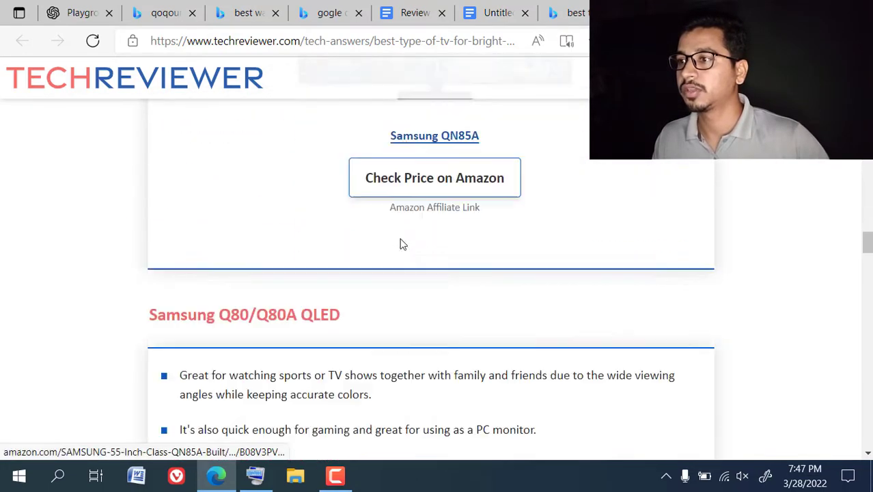
{"action": "scroll", "coordinate": [402, 242], "scroll_direction": "down", "scroll_amount": 3}
{"action": "scroll", "coordinate": [403, 241], "scroll_direction": "up", "scroll_amount": 3}
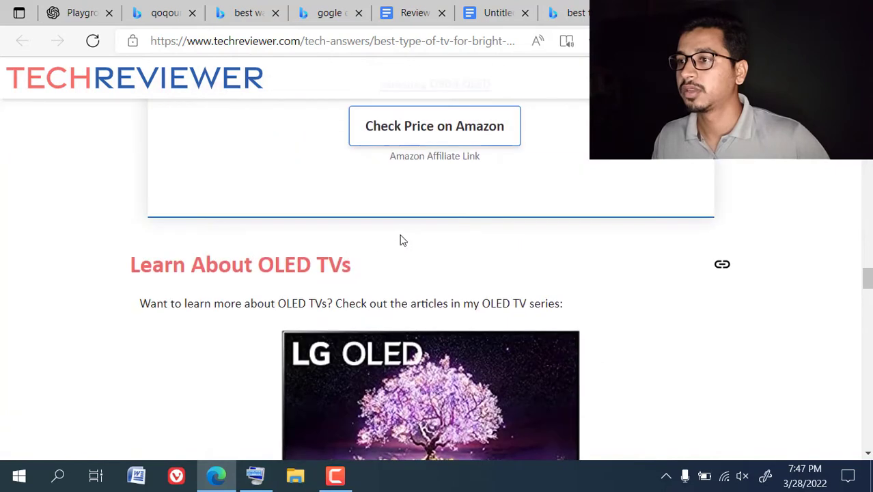
{"action": "triple_click", "coordinate": [281, 266]}
{"action": "right_click", "coordinate": [281, 266]}
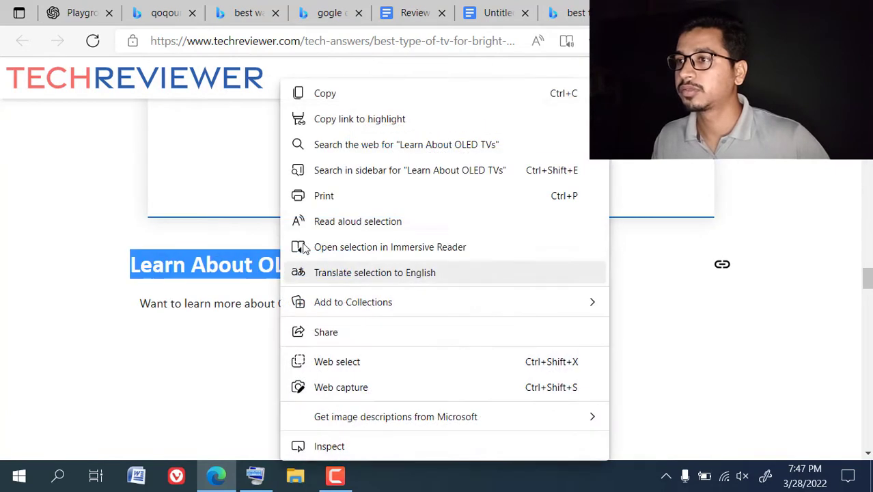
{"action": "left_click", "coordinate": [326, 93]}
{"action": "scroll", "coordinate": [362, 298], "scroll_direction": "down", "scroll_amount": 10}
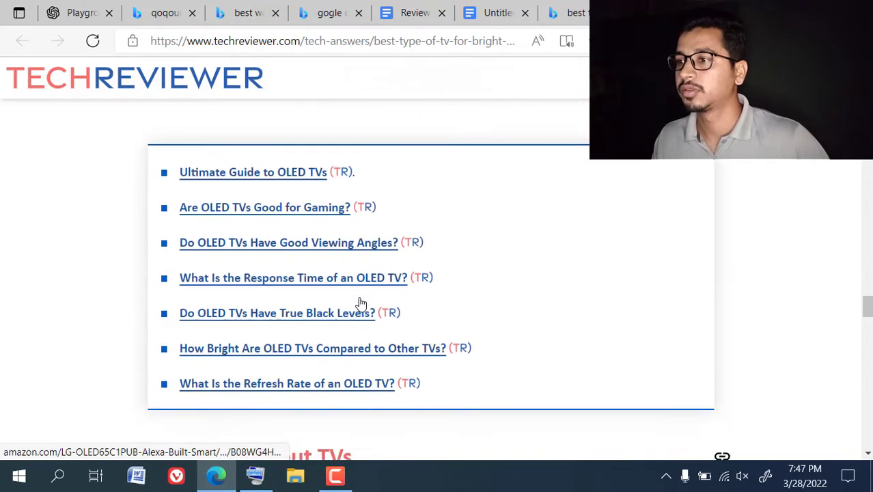
{"action": "scroll", "coordinate": [360, 302], "scroll_direction": "up", "scroll_amount": 3}
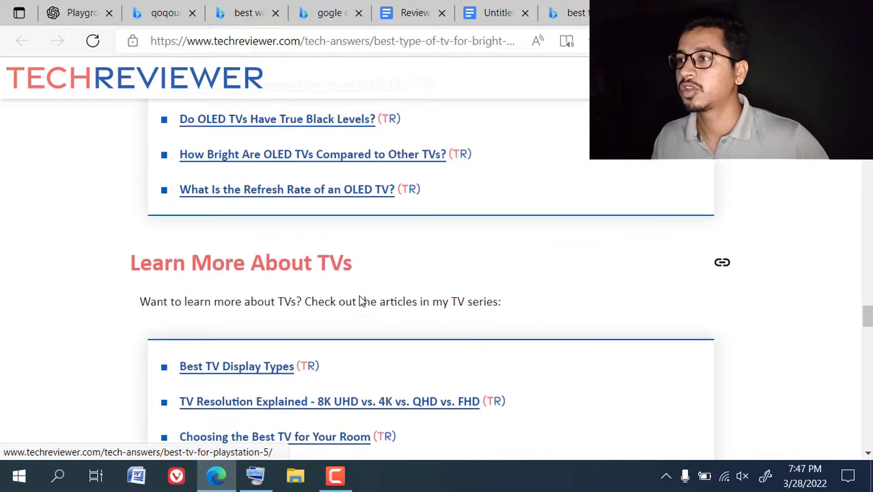
Clear the previous completion in the OpenAI Playground and change the prompt to "Write blog post Learn About OLED TVs?"
{"action": "left_click", "coordinate": [86, 19]}
{"action": "key", "text": "BackSpace"}
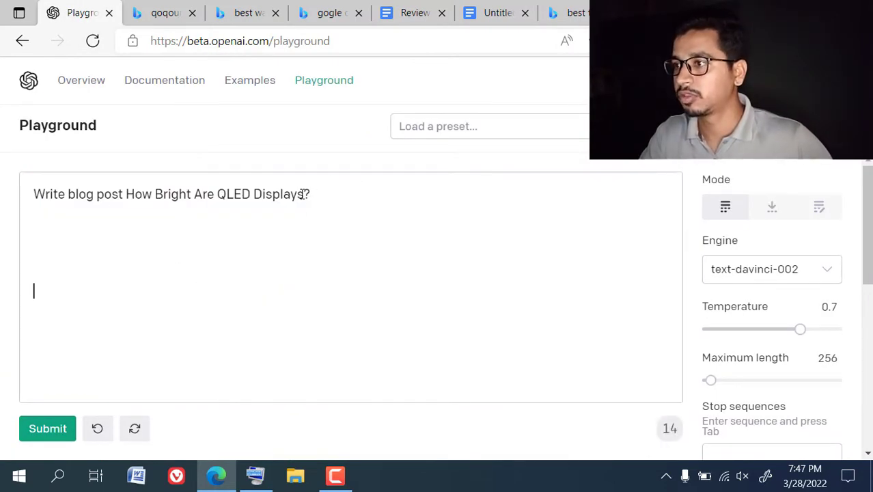
{"action": "left_click_drag", "start_coordinate": [302, 194], "coordinate": [124, 197]}
{"action": "left_click", "coordinate": [123, 199]}
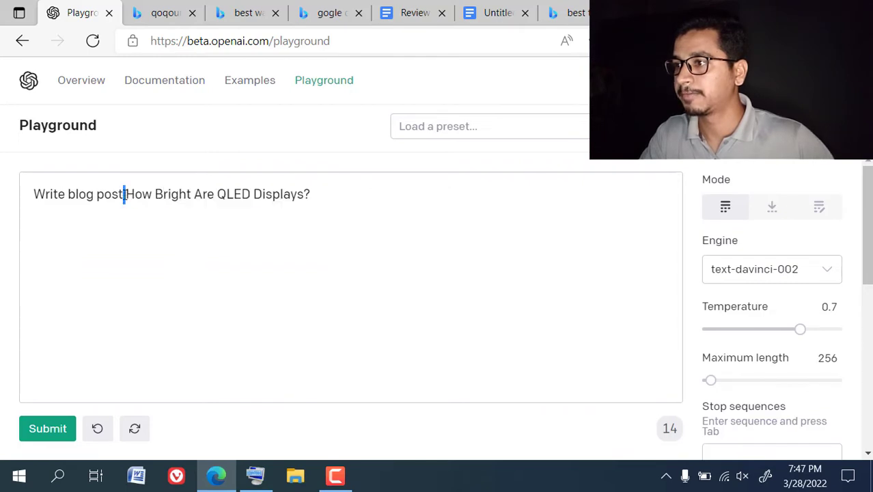
{"action": "left_click", "coordinate": [233, 195]}
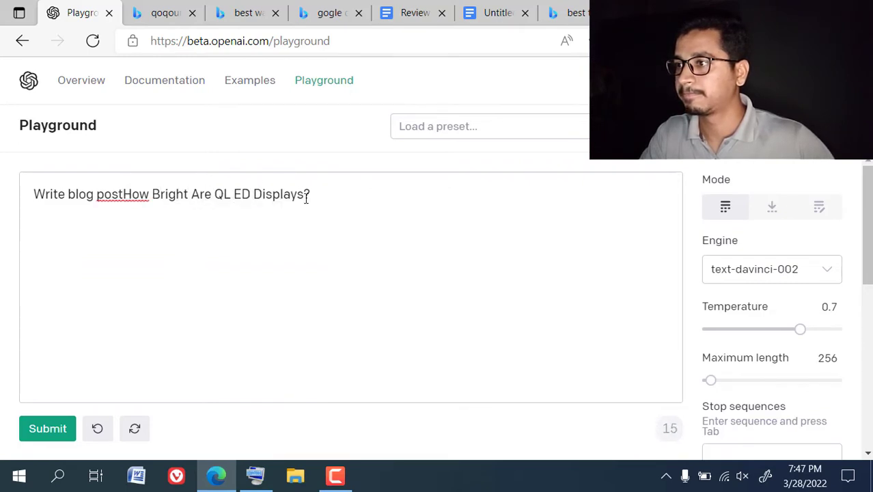
{"action": "left_click_drag", "start_coordinate": [303, 196], "coordinate": [119, 203]}
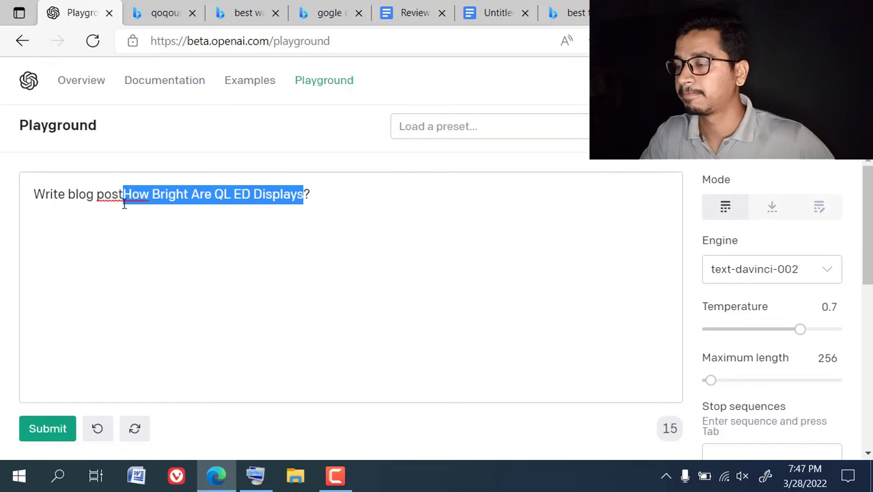
{"action": "right_click", "coordinate": [145, 195]}
{"action": "left_click", "coordinate": [244, 96]}
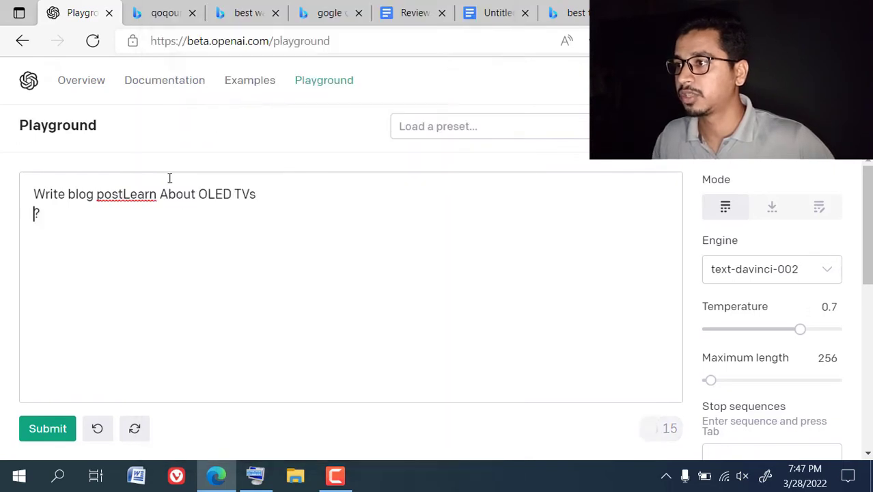
{"action": "left_click", "coordinate": [124, 194]}
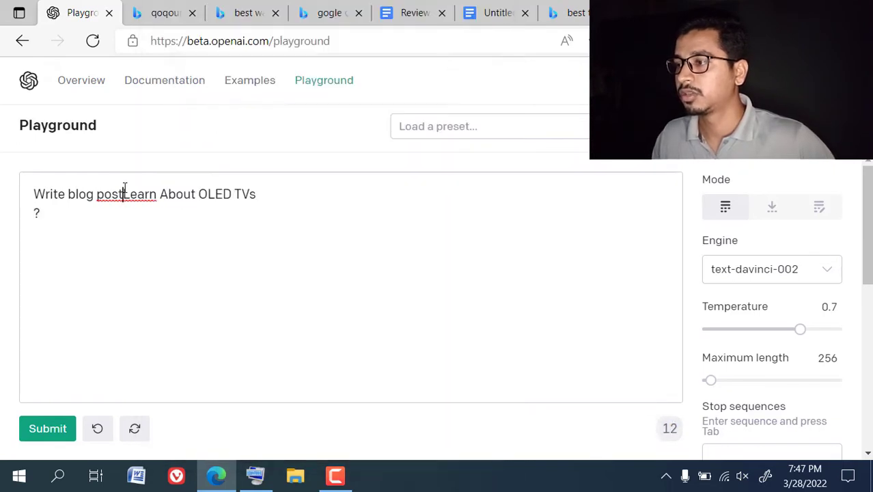
{"action": "left_click", "coordinate": [32, 214]}
{"action": "key", "text": "BackSpace"}
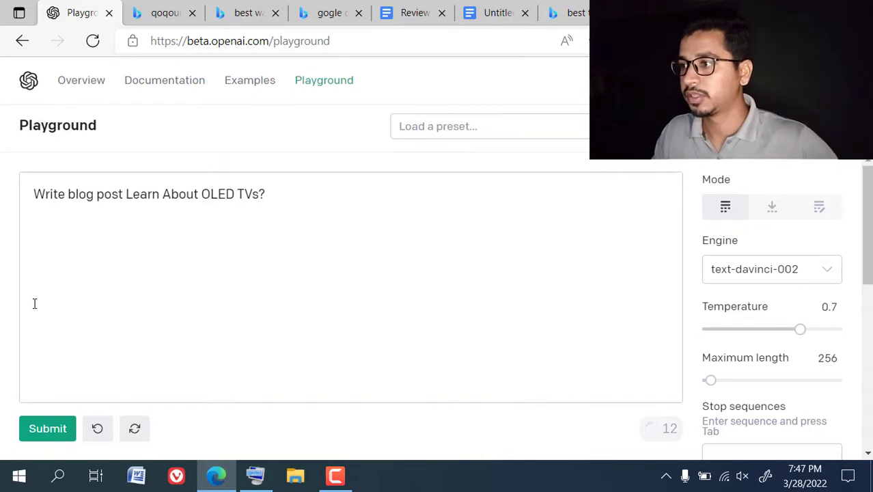
Generate text from the OLED TVs prompt, request a continuation, and delete the generated paragraph
{"action": "left_click", "coordinate": [42, 259]}
{"action": "left_click", "coordinate": [50, 428]}
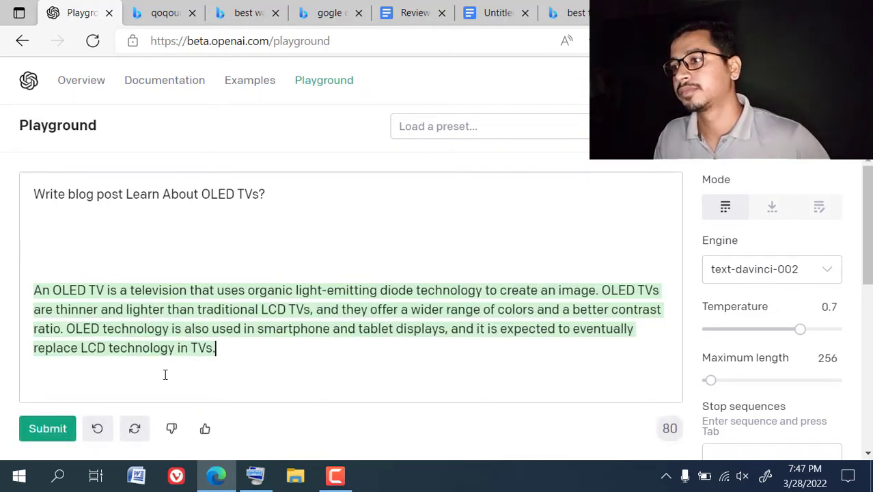
{"action": "left_click", "coordinate": [40, 436]}
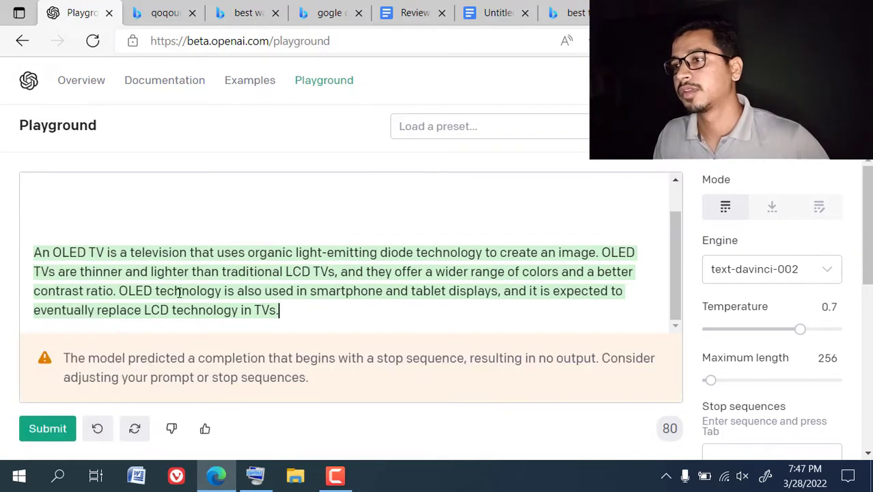
{"action": "triple_click", "coordinate": [145, 271]}
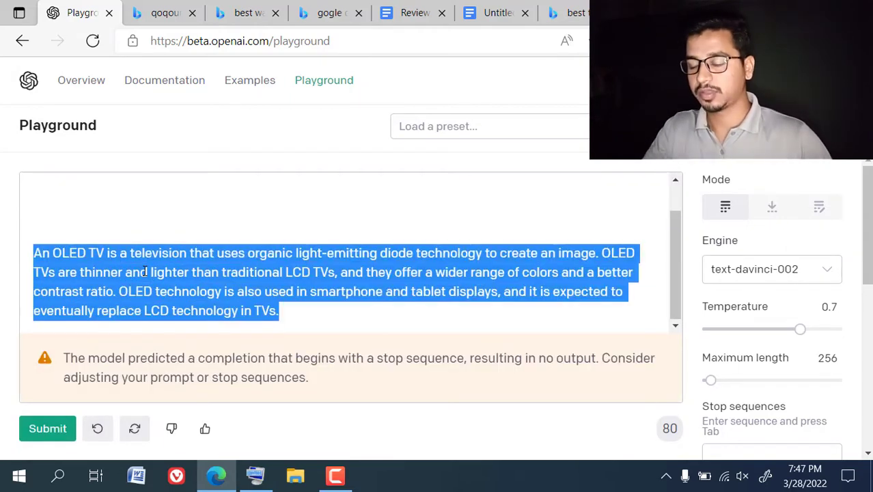
{"action": "key", "text": "BackSpace"}
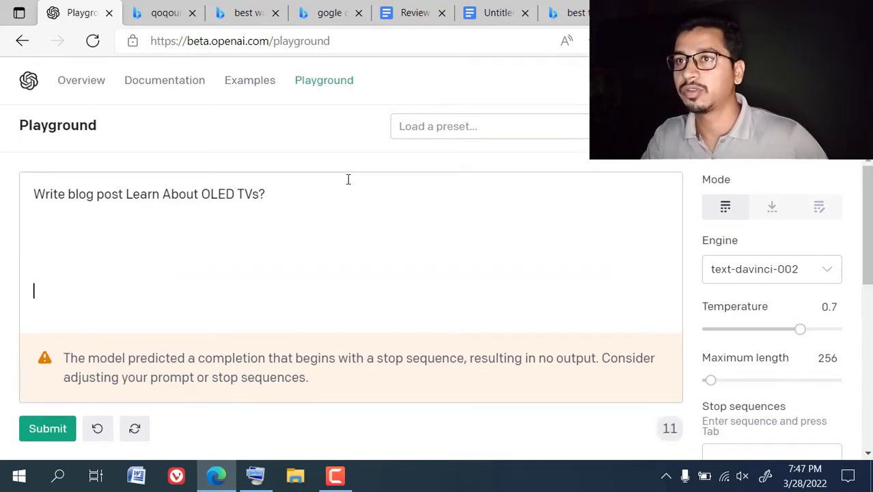
Open the fixthephoto.com article "5 Best TVs for Bright Room in 2022" from the Bing results for best television for bright room
{"action": "left_click", "coordinate": [567, 13]}
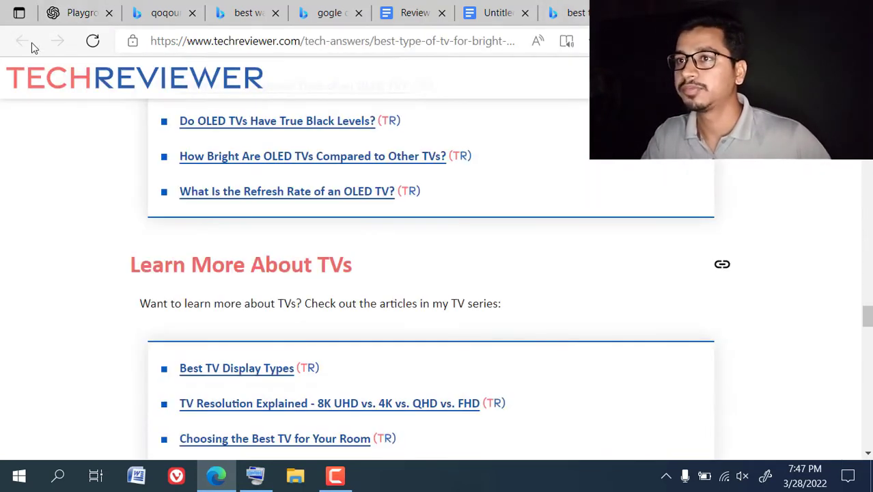
{"action": "left_click", "coordinate": [567, 12]}
{"action": "scroll", "coordinate": [257, 256], "scroll_direction": "down", "scroll_amount": 7}
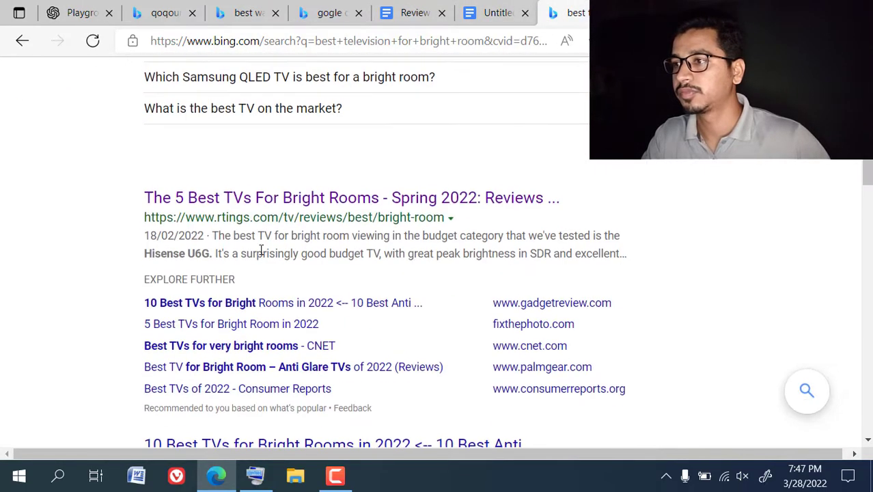
{"action": "scroll", "coordinate": [274, 246], "scroll_direction": "up", "scroll_amount": 4}
{"action": "scroll", "coordinate": [282, 244], "scroll_direction": "down", "scroll_amount": 15}
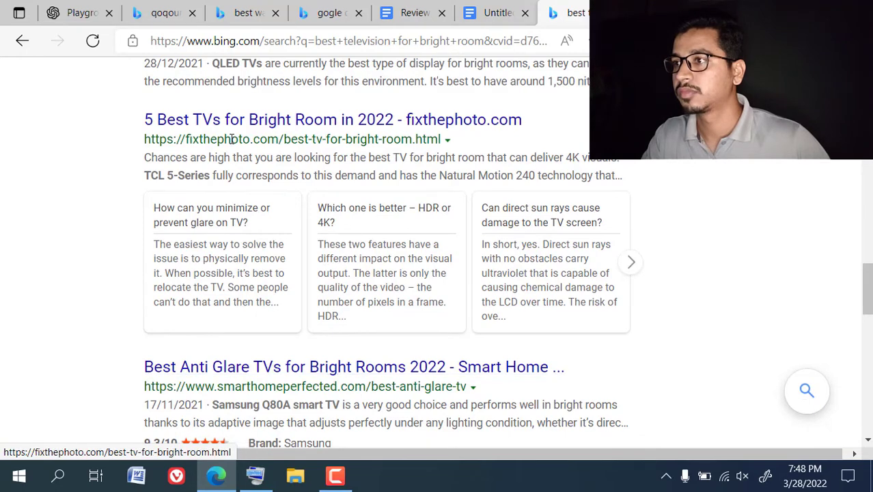
{"action": "left_click", "coordinate": [253, 129]}
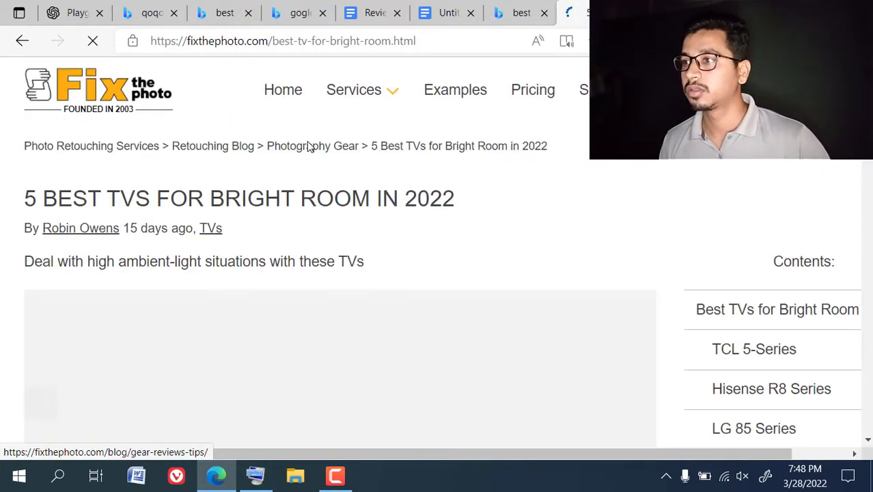
Look through the TV reviews in the fixthephoto.com article and return to the Bing search results
{"action": "scroll", "coordinate": [277, 232], "scroll_direction": "down", "scroll_amount": 10}
{"action": "scroll", "coordinate": [271, 234], "scroll_direction": "down", "scroll_amount": 15}
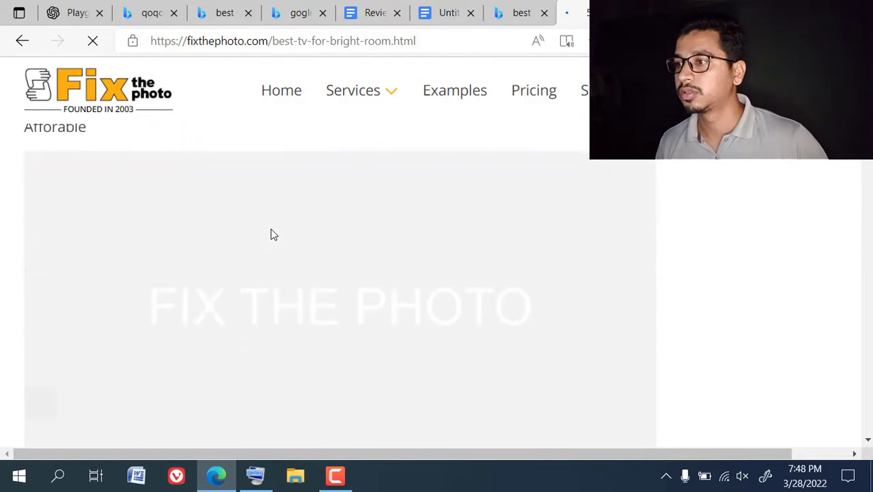
{"action": "scroll", "coordinate": [271, 231], "scroll_direction": "down", "scroll_amount": 15}
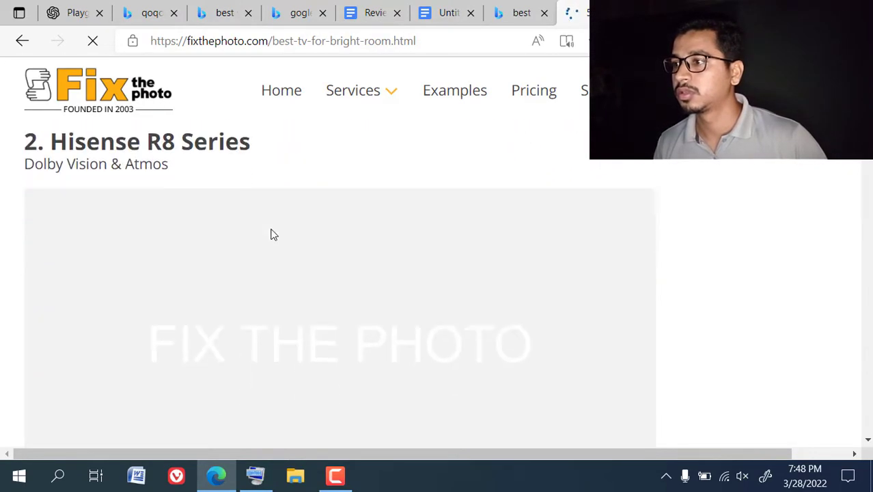
{"action": "scroll", "coordinate": [271, 234], "scroll_direction": "down", "scroll_amount": 5}
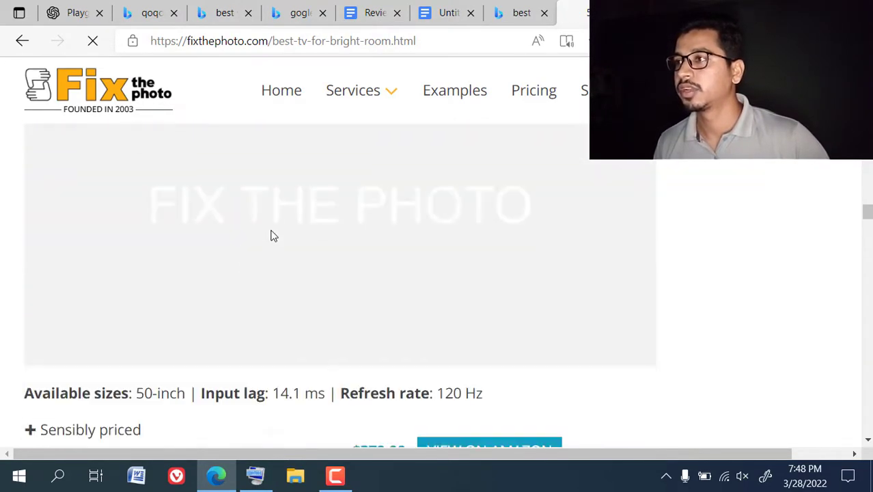
{"action": "left_click", "coordinate": [20, 42]}
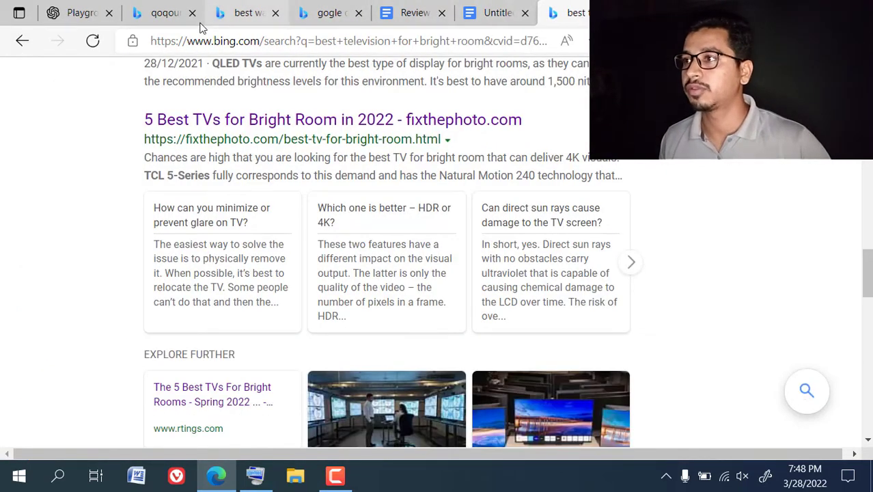
Copy the whole blog post instruction template, including its title line and quotation marks, from the Review Aricle Template document
{"action": "left_click", "coordinate": [80, 9]}
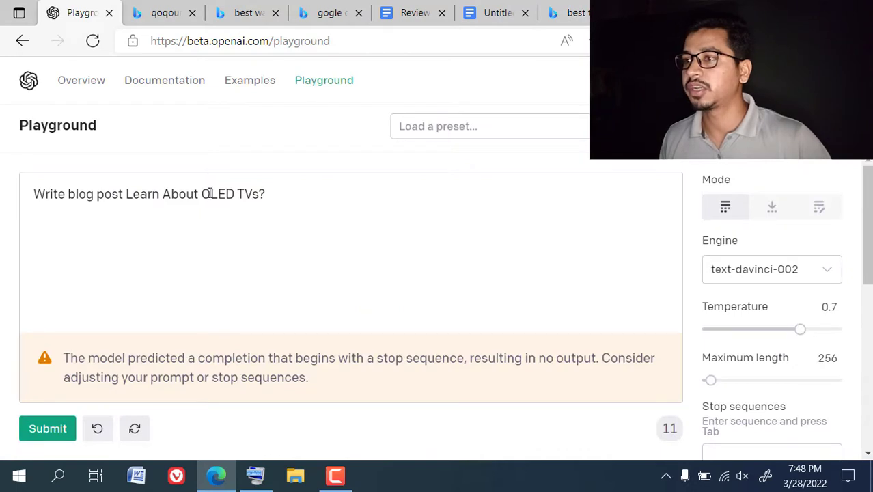
{"action": "left_click", "coordinate": [492, 15]}
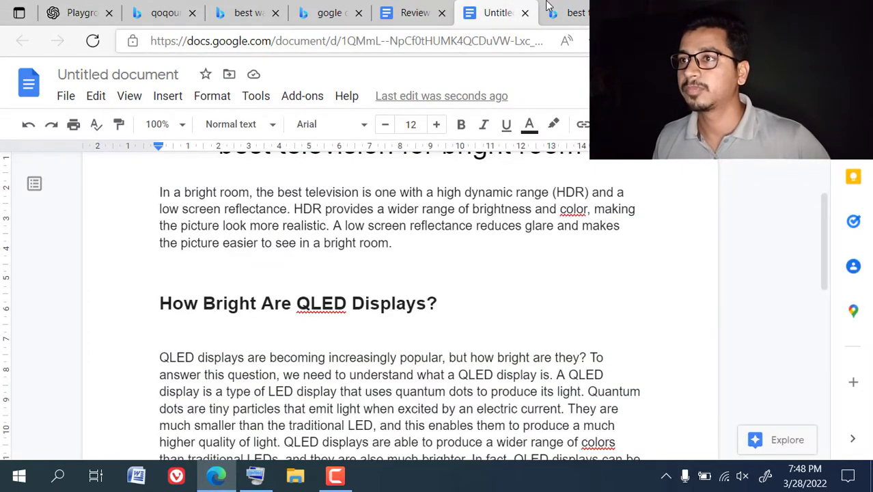
{"action": "left_click", "coordinate": [412, 12]}
{"action": "scroll", "coordinate": [242, 260], "scroll_direction": "down", "scroll_amount": 2}
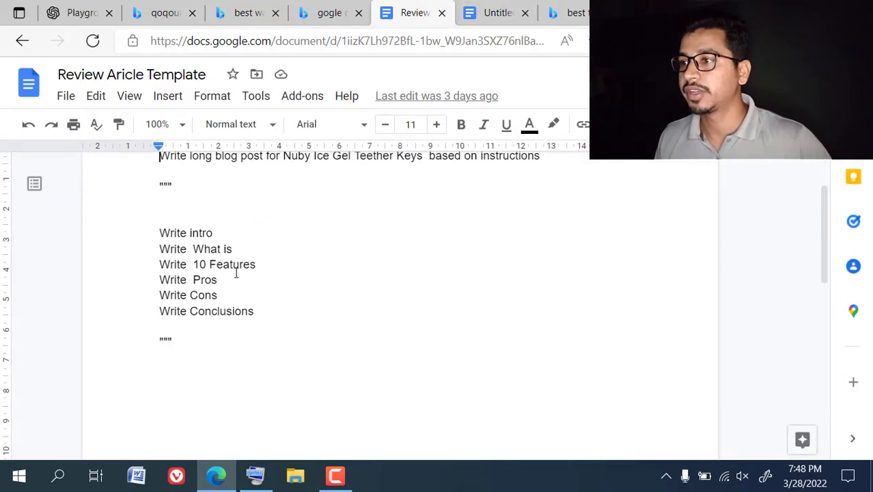
{"action": "scroll", "coordinate": [240, 402], "scroll_direction": "up", "scroll_amount": 1}
{"action": "left_click_drag", "start_coordinate": [212, 401], "coordinate": [147, 205]}
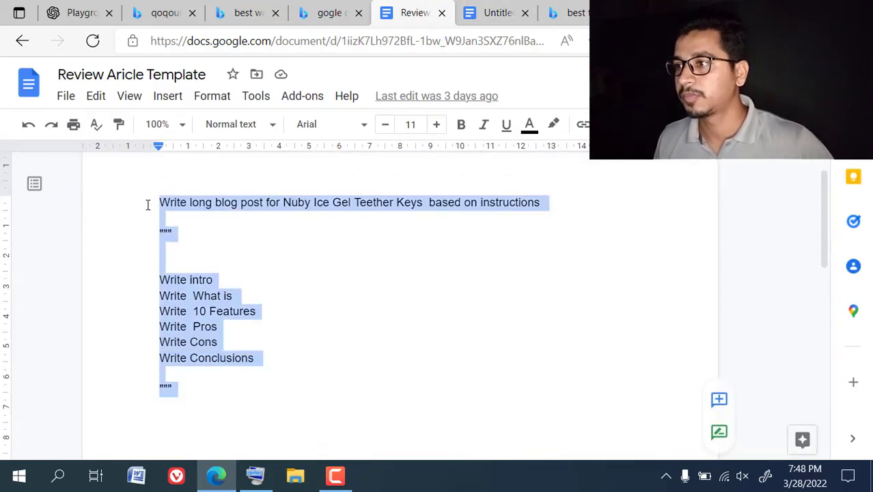
{"action": "right_click", "coordinate": [192, 199]}
{"action": "left_click", "coordinate": [233, 166]}
Replace the OLED TVs prompt in the OpenAI Playground with the copied review template
{"action": "left_click", "coordinate": [76, 12]}
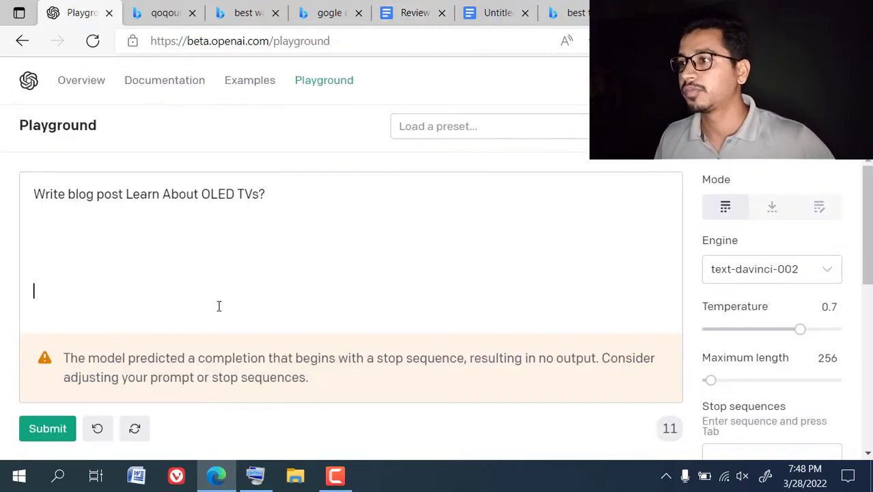
{"action": "triple_click", "coordinate": [161, 186]}
{"action": "right_click", "coordinate": [161, 186]}
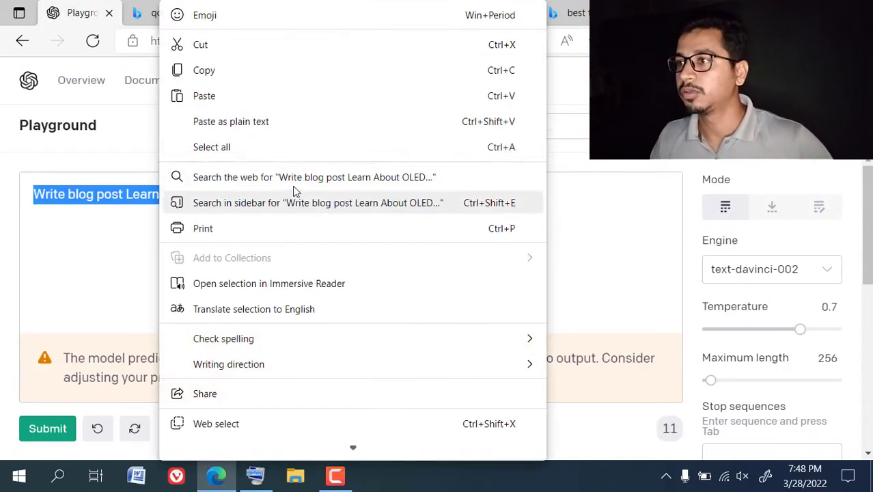
{"action": "left_click", "coordinate": [298, 97]}
{"action": "scroll", "coordinate": [157, 255], "scroll_direction": "up", "scroll_amount": 3}
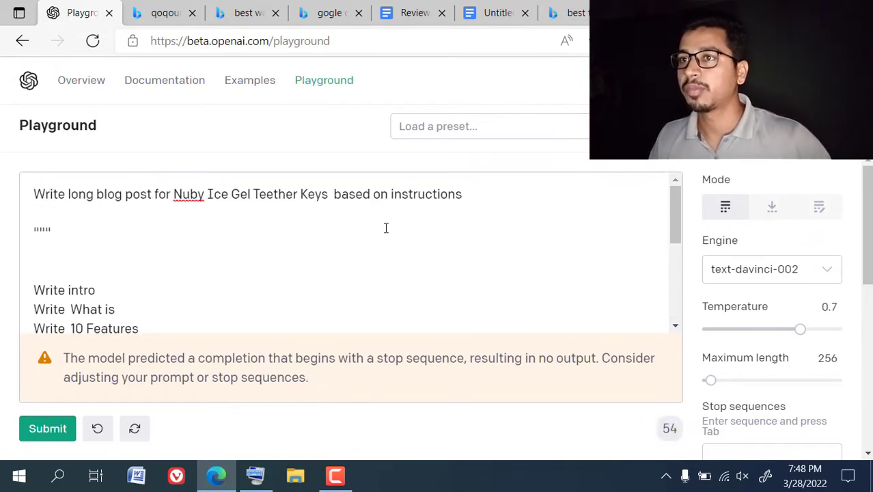
Find the Samsung QLED TV recommendations in the techreviewer.com article and copy the heading "Samsung QN85A QLED"
{"action": "left_click", "coordinate": [622, 13]}
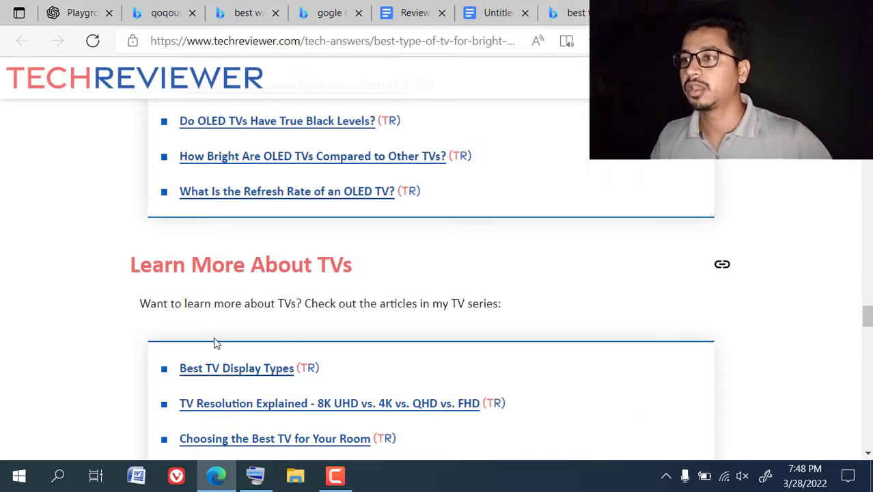
{"action": "scroll", "coordinate": [218, 328], "scroll_direction": "up", "scroll_amount": 15}
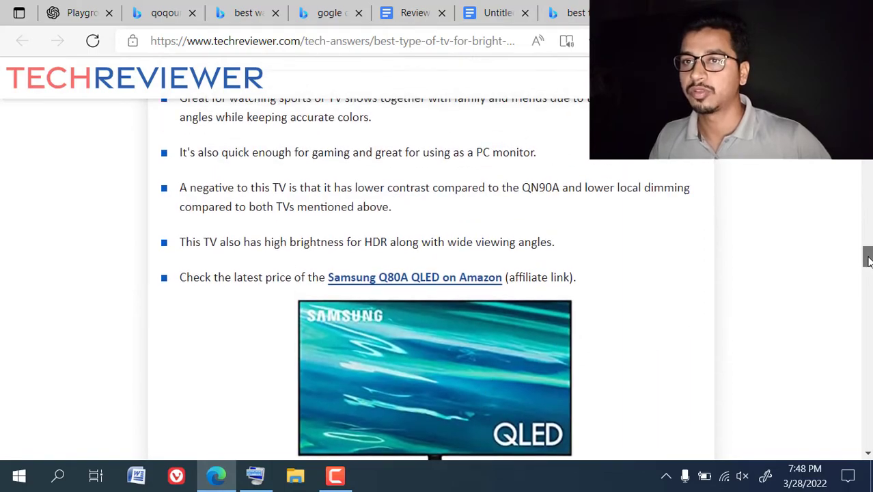
{"action": "scroll", "coordinate": [868, 259], "scroll_direction": "up", "scroll_amount": 20}
{"action": "scroll", "coordinate": [296, 195], "scroll_direction": "down", "scroll_amount": 4}
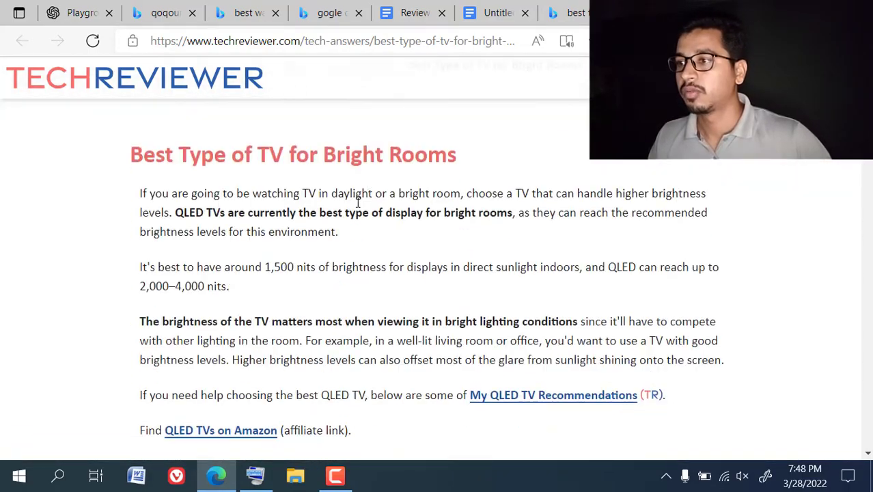
{"action": "scroll", "coordinate": [322, 208], "scroll_direction": "down", "scroll_amount": 15}
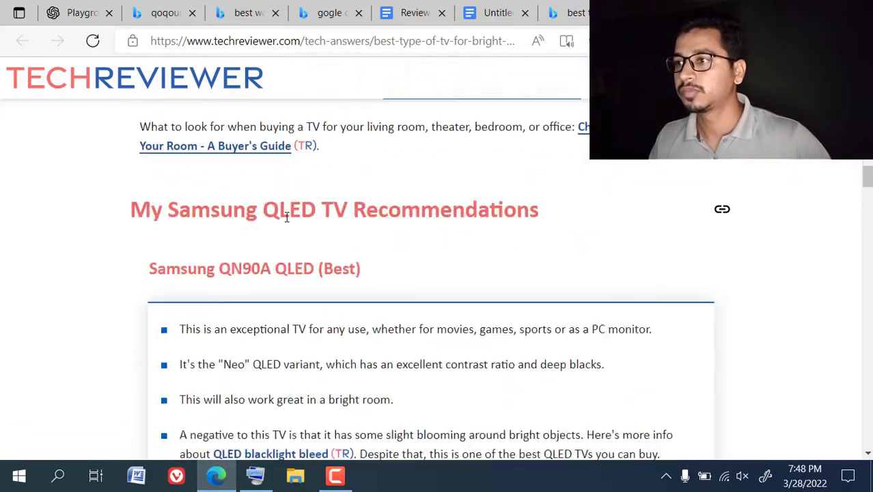
{"action": "scroll", "coordinate": [287, 217], "scroll_direction": "down", "scroll_amount": 10}
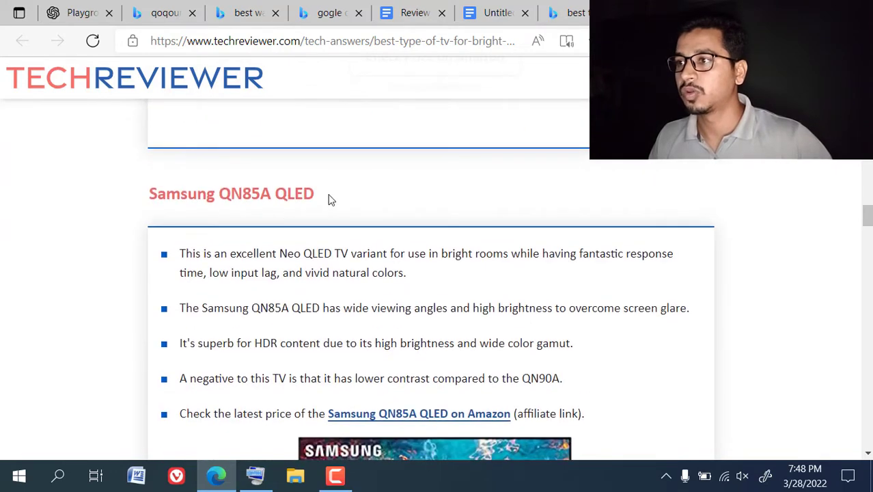
{"action": "left_click_drag", "start_coordinate": [328, 199], "coordinate": [158, 196]}
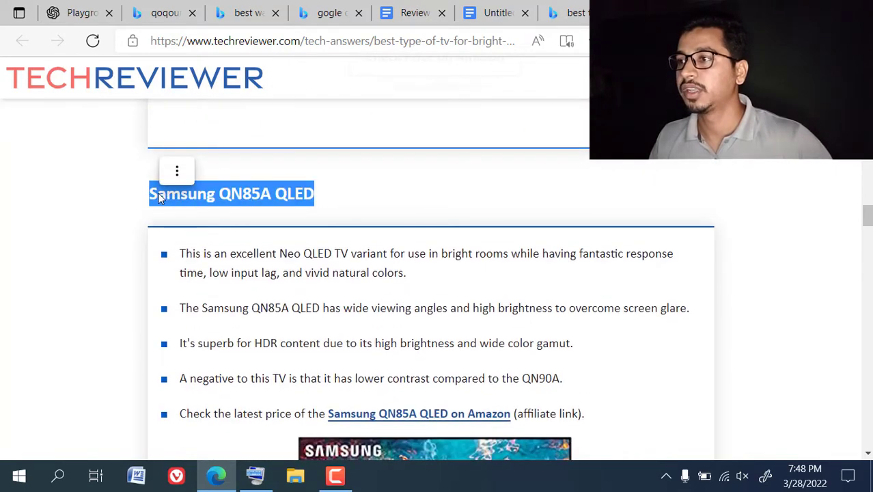
{"action": "right_click", "coordinate": [158, 194]}
{"action": "left_click", "coordinate": [179, 90]}
Replace "Nuby Ice Gel Teether Keys" in the Playground prompt with the copied product name "Samsung QN85A QLED"
{"action": "left_click", "coordinate": [77, 21]}
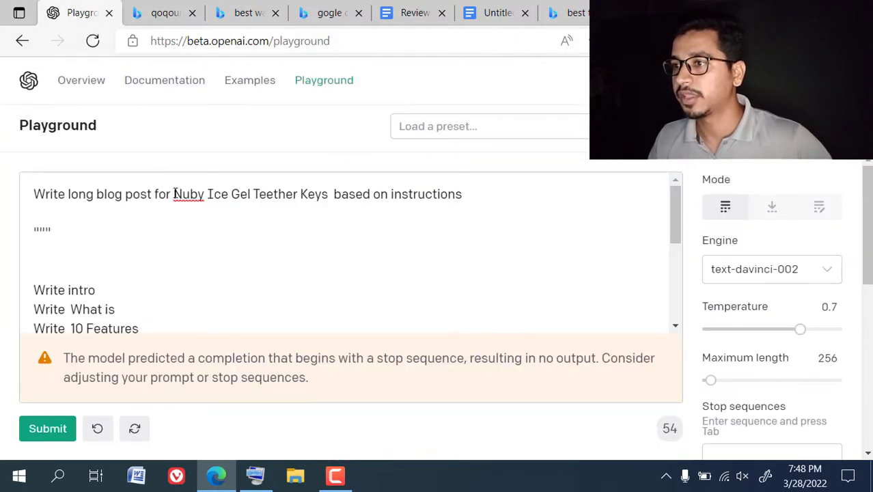
{"action": "left_click_drag", "start_coordinate": [173, 195], "coordinate": [328, 203]}
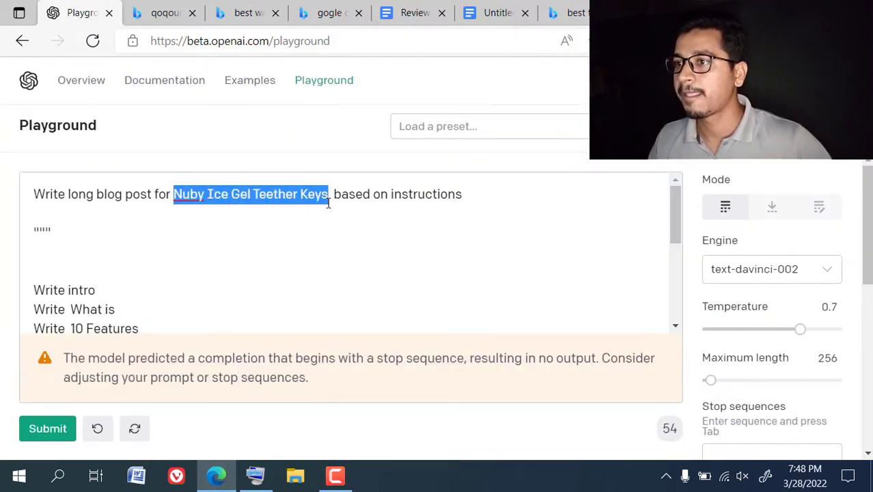
{"action": "right_click", "coordinate": [296, 197]}
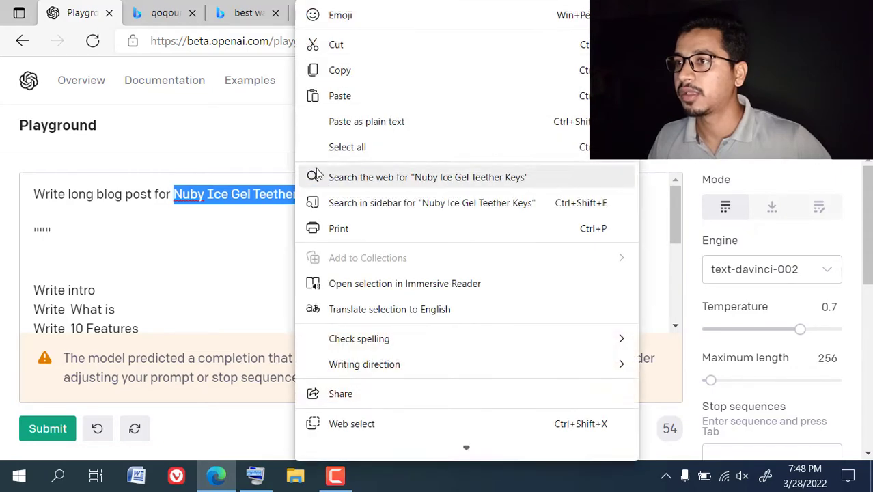
{"action": "left_click", "coordinate": [356, 103]}
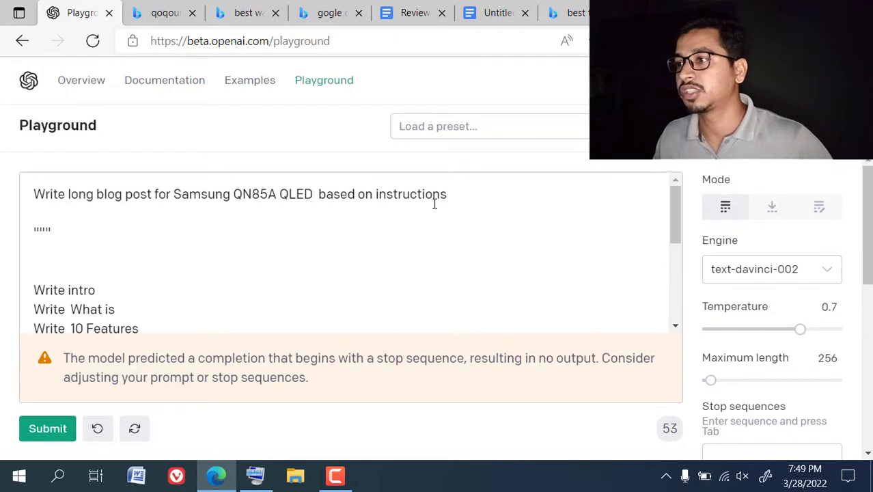
Add a blank line after the closing quotation marks, generate the Samsung QN85A QLED review, and request its continuation
{"action": "scroll", "coordinate": [115, 254], "scroll_direction": "down", "scroll_amount": 2}
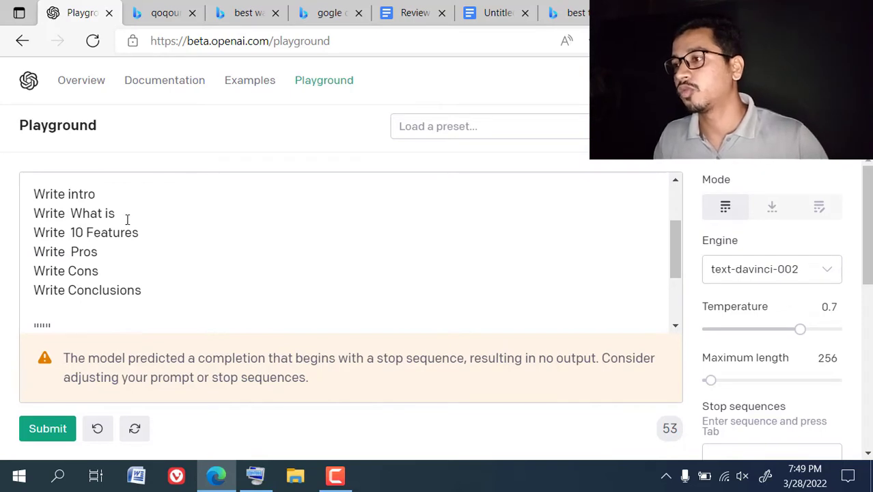
{"action": "scroll", "coordinate": [137, 218], "scroll_direction": "up", "scroll_amount": 2}
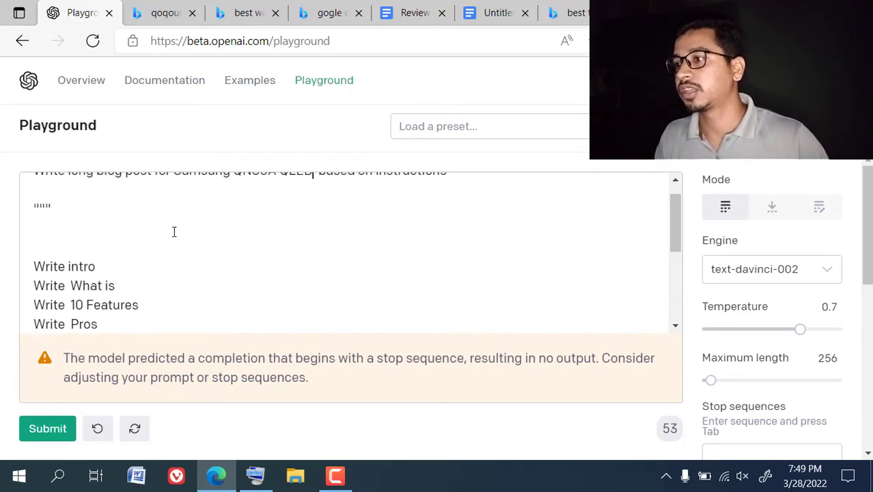
{"action": "scroll", "coordinate": [170, 233], "scroll_direction": "down", "scroll_amount": 1}
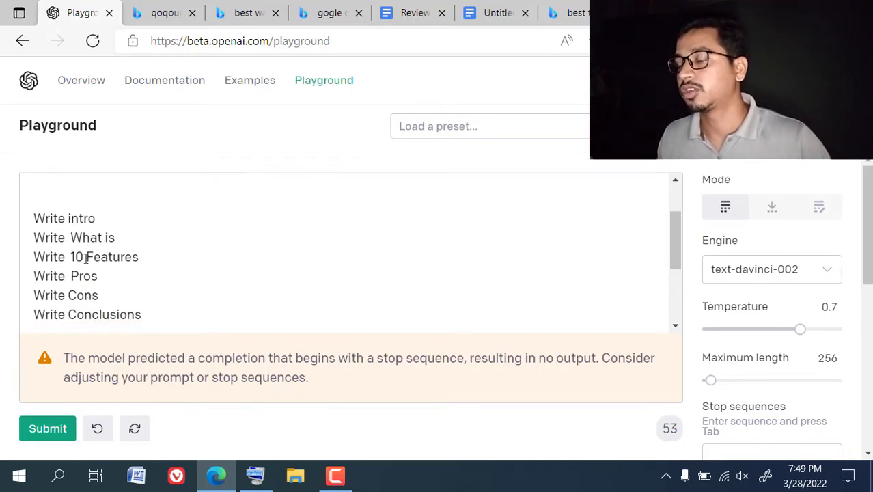
{"action": "scroll", "coordinate": [100, 283], "scroll_direction": "down", "scroll_amount": 2}
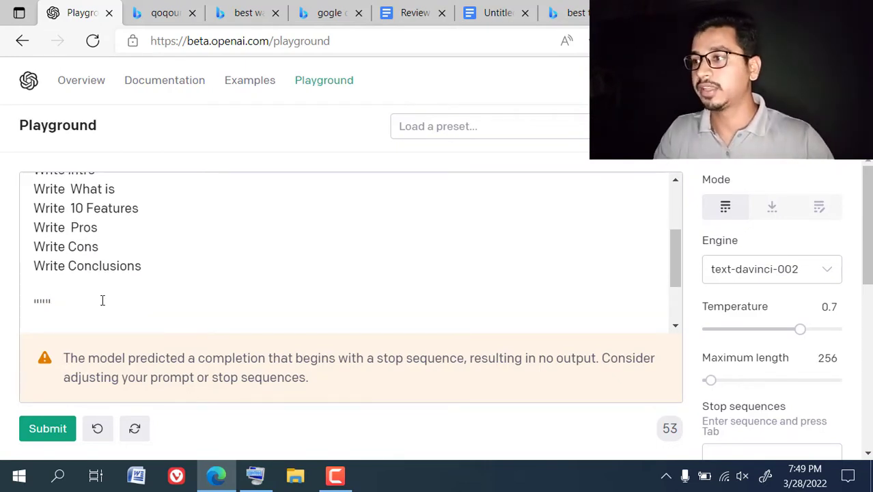
{"action": "key", "text": "Return"}
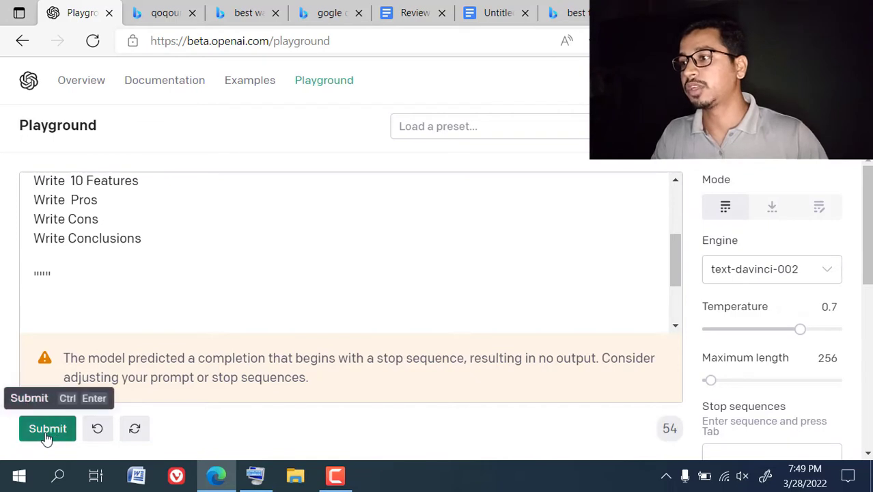
{"action": "left_click", "coordinate": [47, 430]}
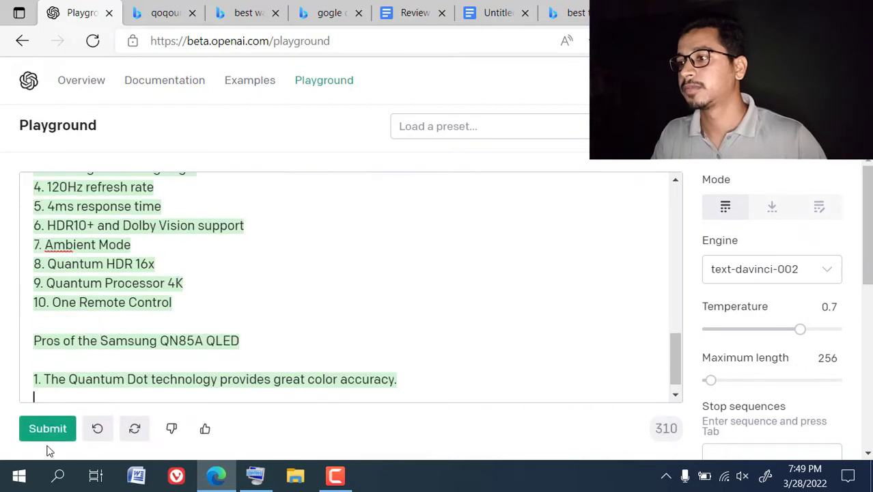
{"action": "left_click", "coordinate": [48, 429]}
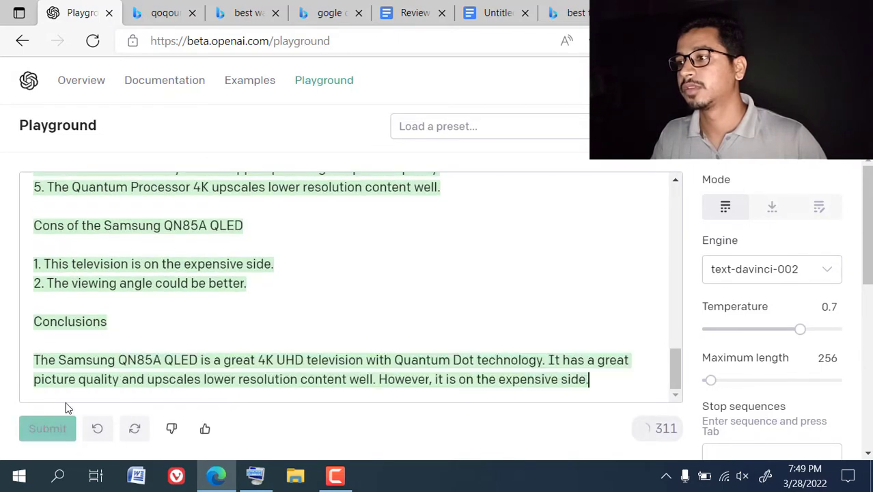
Delete the generated intro paragraph and the heading "What is the Samsung QN85A QLED?" from the review text
{"action": "scroll", "coordinate": [113, 334], "scroll_direction": "up", "scroll_amount": 1}
{"action": "scroll", "coordinate": [114, 333], "scroll_direction": "up", "scroll_amount": 10}
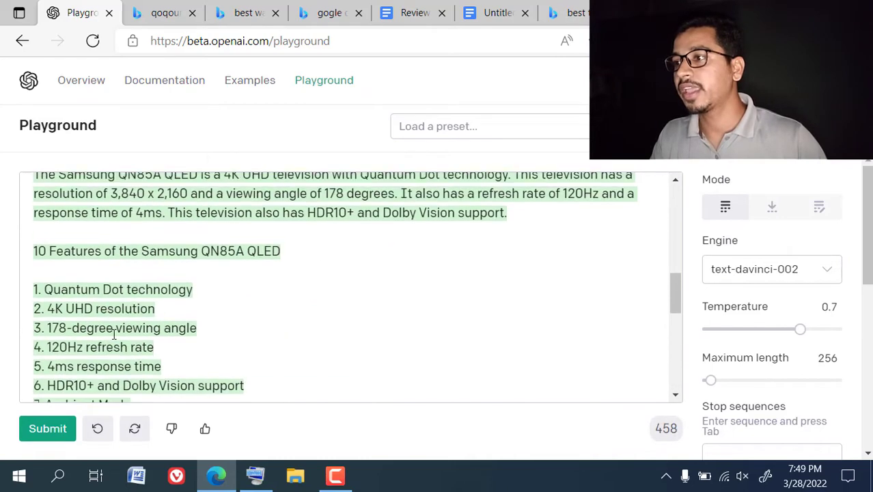
{"action": "scroll", "coordinate": [93, 251], "scroll_direction": "up", "scroll_amount": 10}
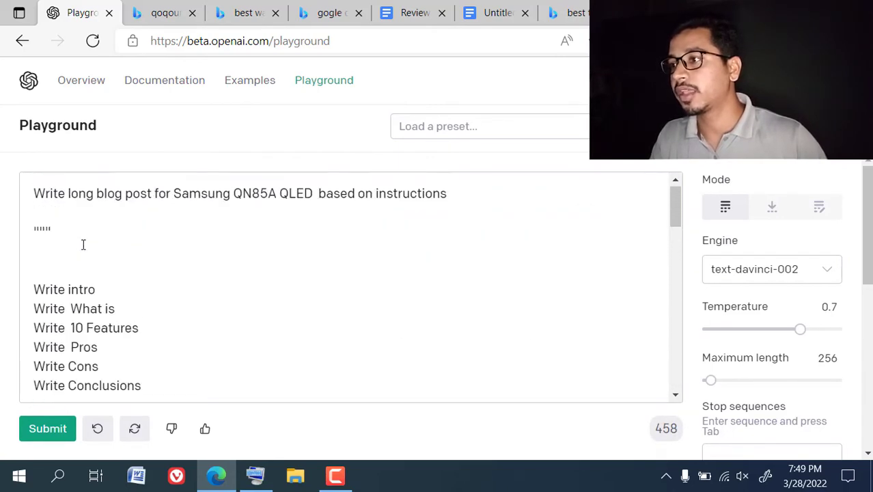
{"action": "scroll", "coordinate": [103, 276], "scroll_direction": "down", "scroll_amount": 7}
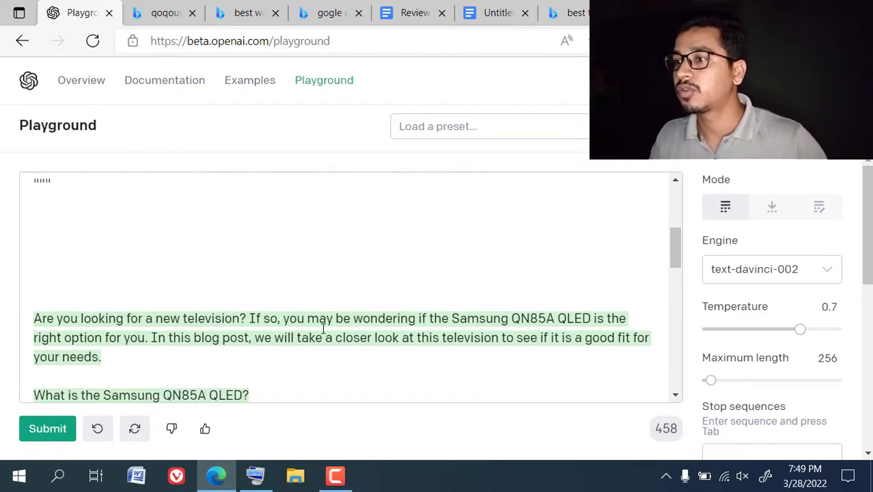
{"action": "scroll", "coordinate": [321, 327], "scroll_direction": "down", "scroll_amount": 1}
{"action": "triple_click", "coordinate": [239, 287]}
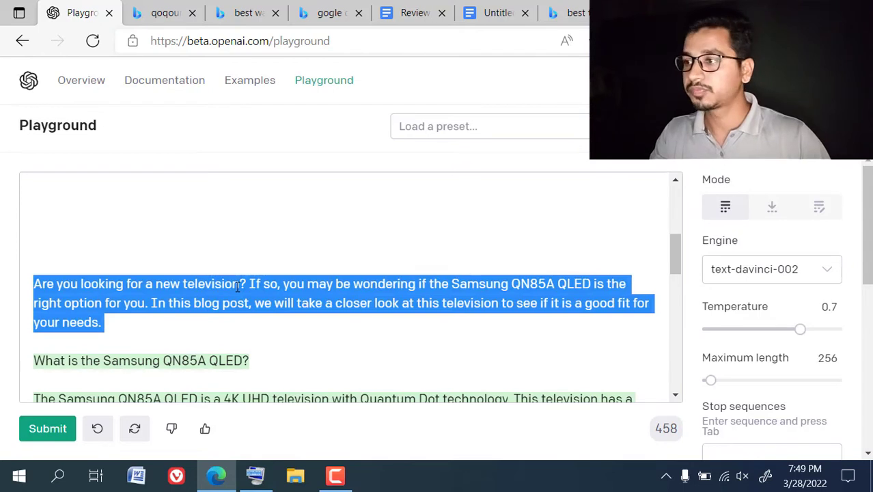
{"action": "key", "text": "BackSpace"}
{"action": "triple_click", "coordinate": [129, 303]}
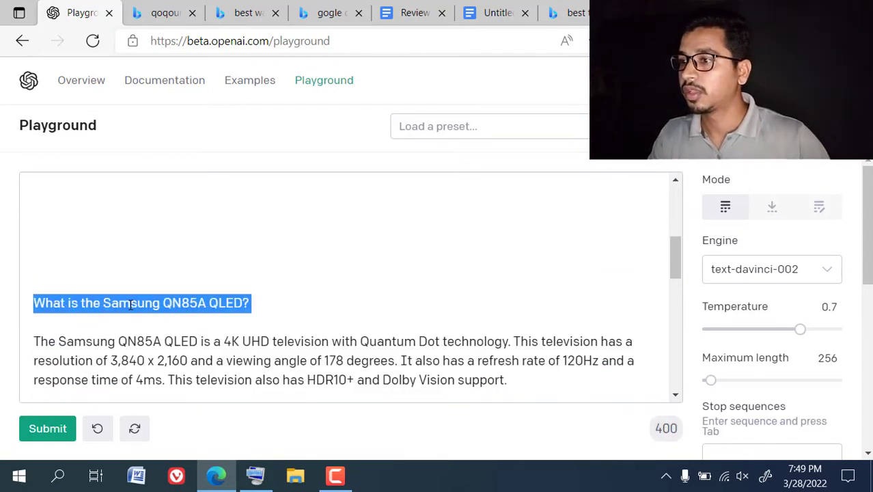
{"action": "key", "text": "BackSpace"}
Read through the instructions and the remaining review text, covering the description, features, pros, cons and conclusions
{"action": "scroll", "coordinate": [181, 318], "scroll_direction": "up", "scroll_amount": 8}
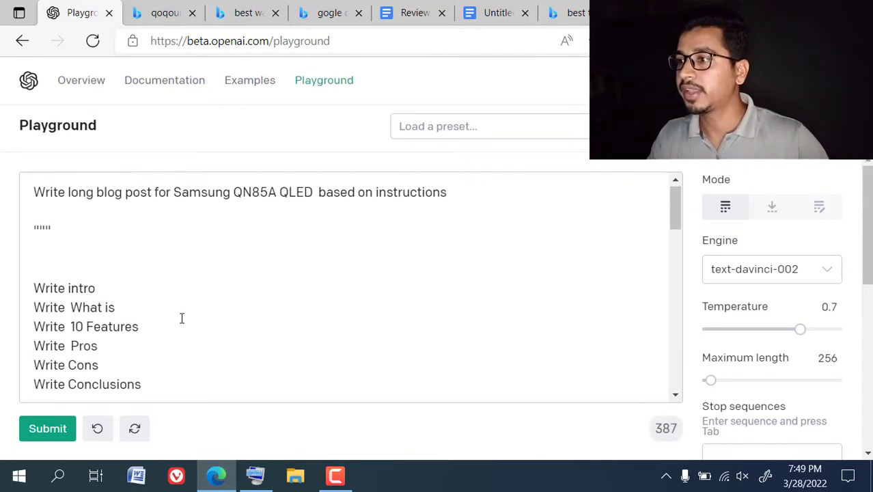
{"action": "scroll", "coordinate": [129, 299], "scroll_direction": "down", "scroll_amount": 5}
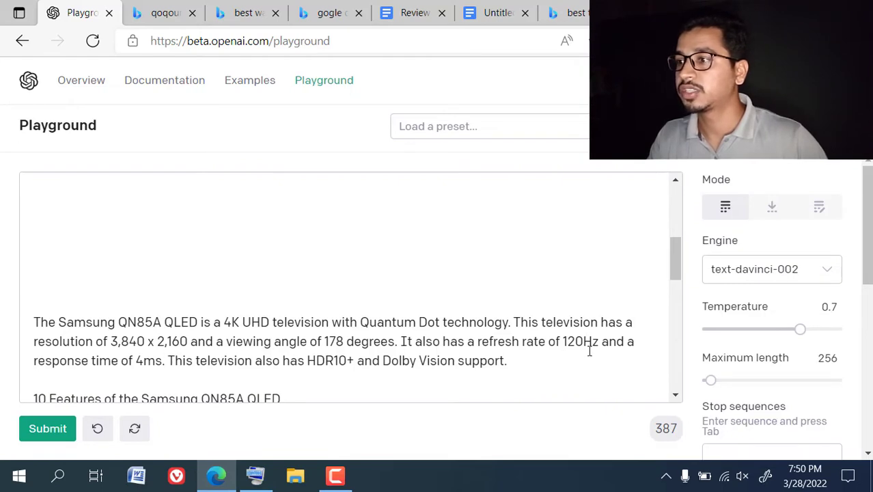
{"action": "scroll", "coordinate": [489, 357], "scroll_direction": "down", "scroll_amount": 3}
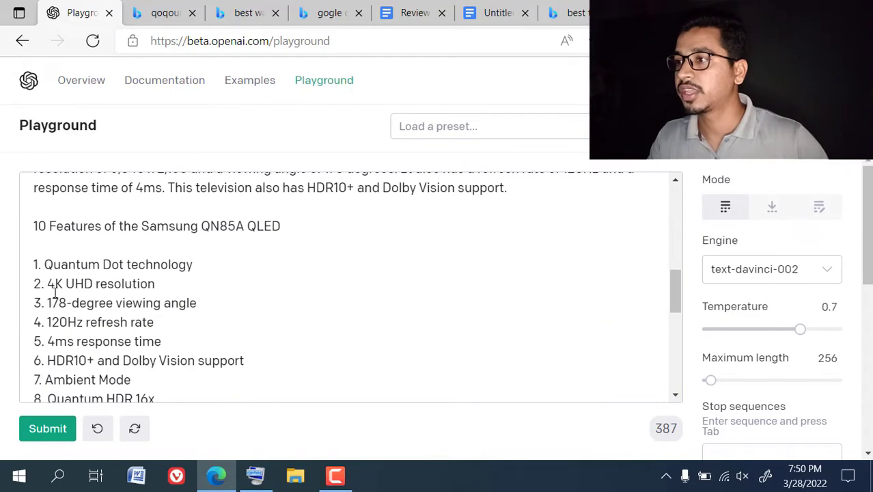
{"action": "scroll", "coordinate": [50, 254], "scroll_direction": "down", "scroll_amount": 3}
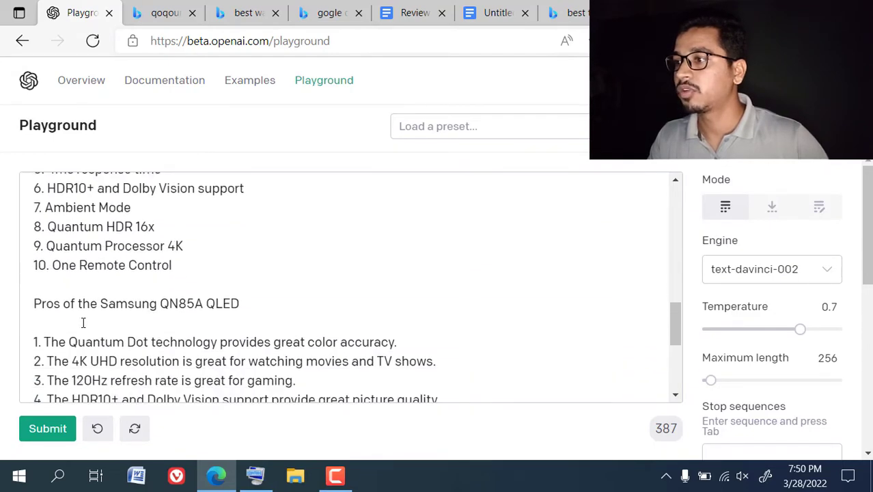
{"action": "scroll", "coordinate": [209, 312], "scroll_direction": "down", "scroll_amount": 5}
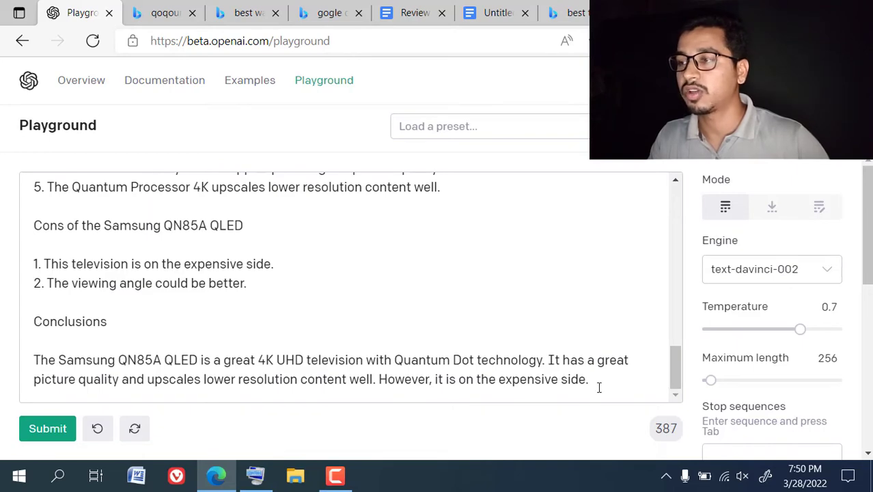
{"action": "left_click_drag", "start_coordinate": [599, 388], "coordinate": [56, 179]}
{"action": "left_click", "coordinate": [135, 283]}
{"action": "scroll", "coordinate": [135, 287], "scroll_direction": "up", "scroll_amount": 4}
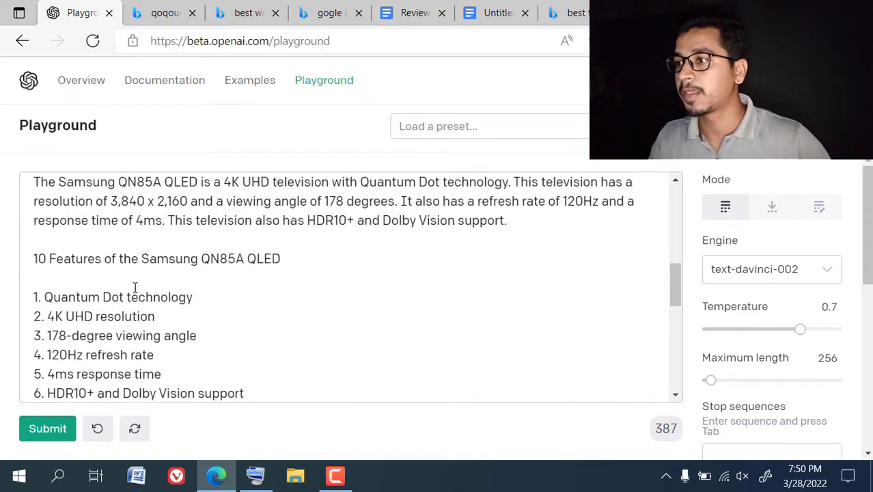
Copy the whole generated Samsung QN85A QLED review, from its description through the conclusions
{"action": "scroll", "coordinate": [135, 287], "scroll_direction": "up", "scroll_amount": 5}
{"action": "scroll", "coordinate": [134, 287], "scroll_direction": "down", "scroll_amount": 2}
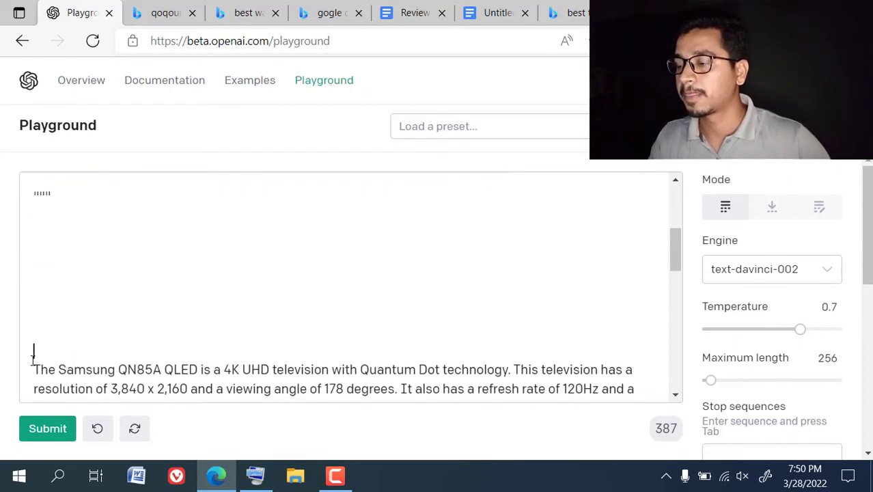
{"action": "left_click_drag", "start_coordinate": [32, 354], "coordinate": [630, 440]}
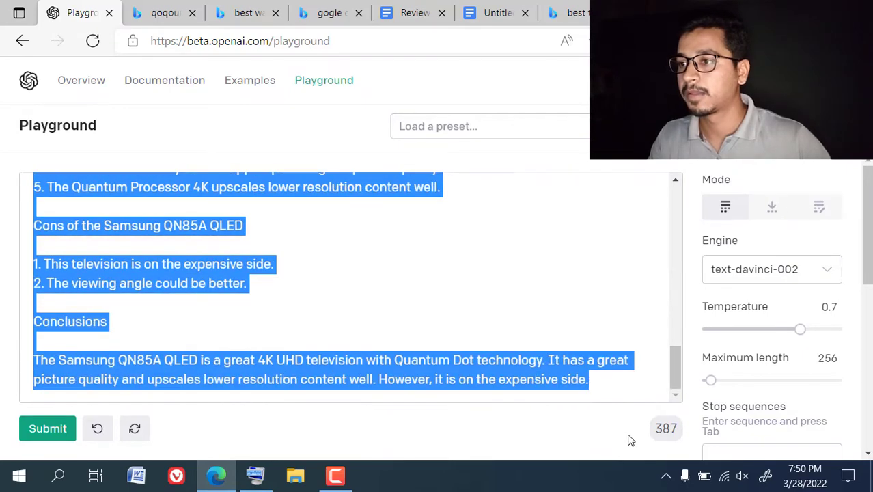
{"action": "right_click", "coordinate": [291, 384]}
{"action": "left_click", "coordinate": [337, 71]}
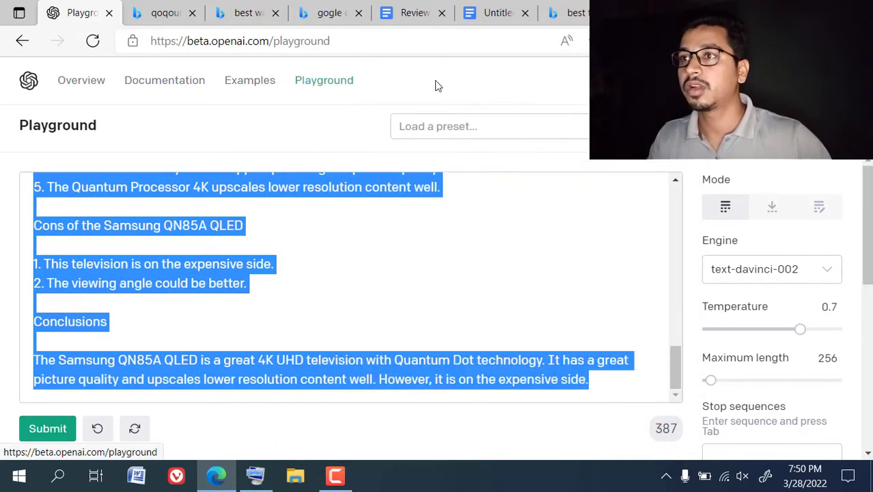
Switch to the untitled Google Docs article and paste the review without formatting below the QLED brightness section
{"action": "left_click", "coordinate": [481, 12]}
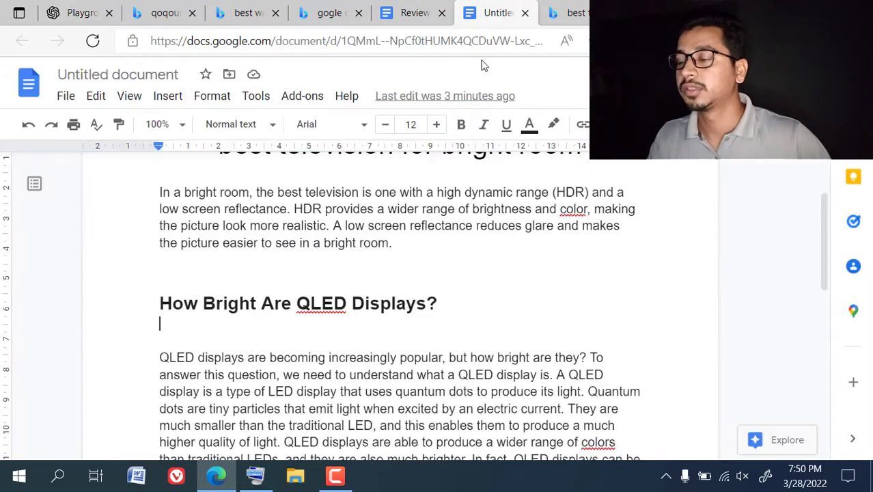
{"action": "scroll", "coordinate": [263, 292], "scroll_direction": "down", "scroll_amount": 6}
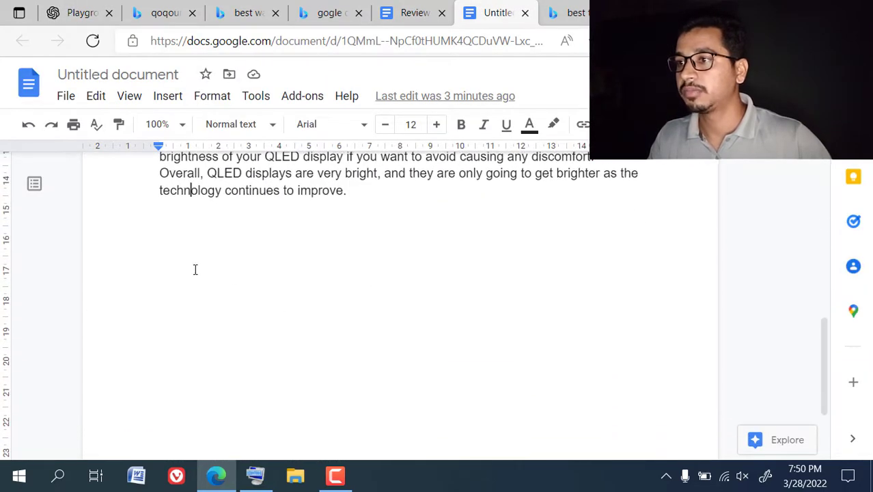
{"action": "key", "text": "Return"}
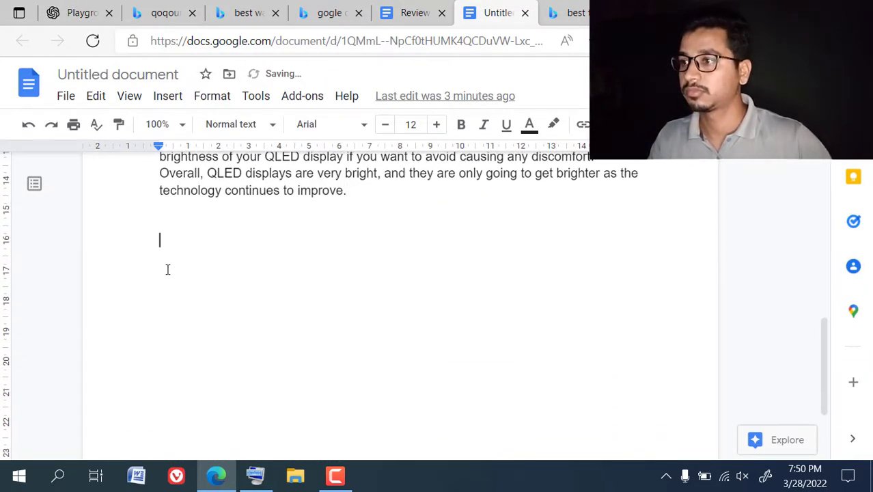
{"action": "right_click", "coordinate": [201, 266]}
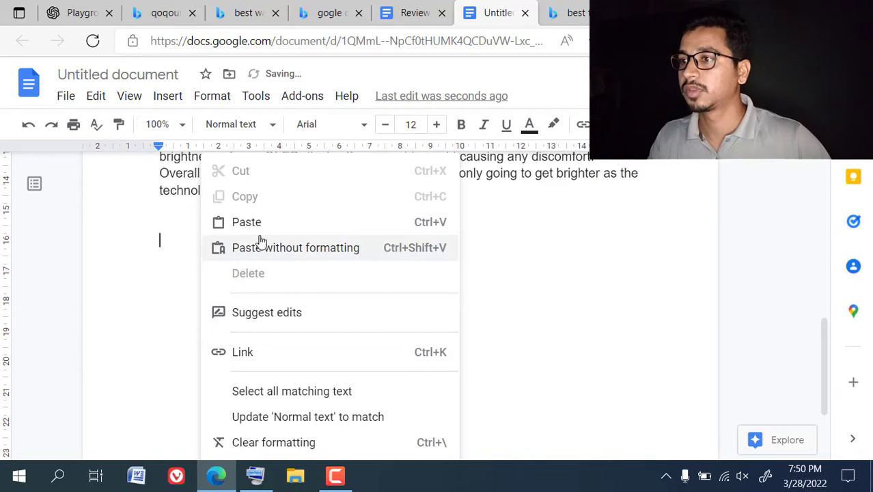
{"action": "left_click", "coordinate": [311, 247]}
Copy "Samsung QN85A QLED" from the review's first sentence and paste it without formatting on the blank line above
{"action": "scroll", "coordinate": [308, 297], "scroll_direction": "up", "scroll_amount": 10}
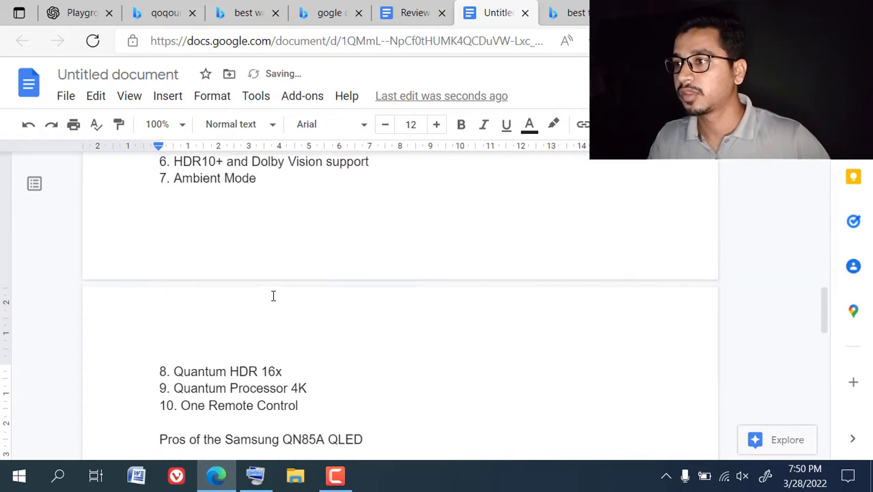
{"action": "scroll", "coordinate": [272, 295], "scroll_direction": "up", "scroll_amount": 6}
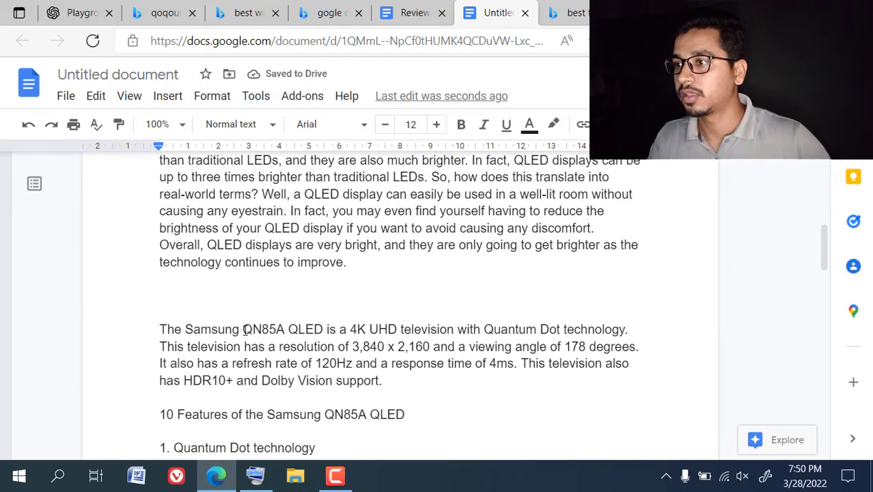
{"action": "left_click_drag", "start_coordinate": [187, 327], "coordinate": [329, 336]}
{"action": "right_click", "coordinate": [299, 330]}
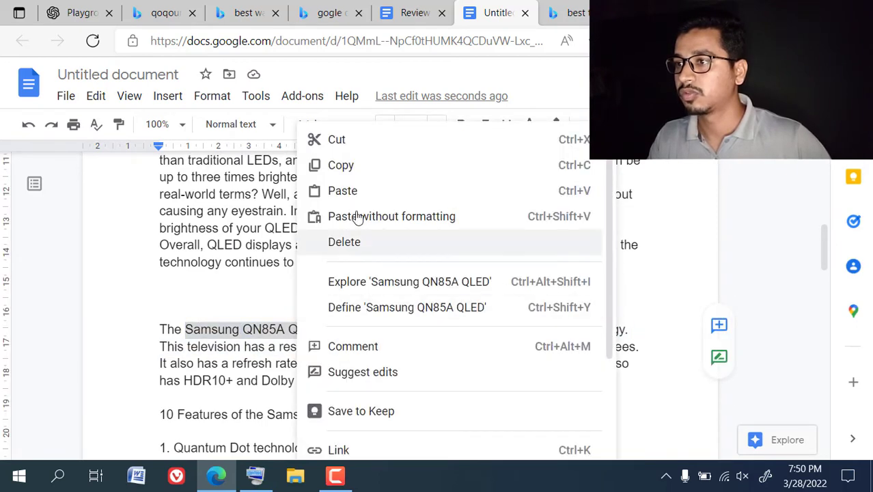
{"action": "left_click", "coordinate": [363, 171]}
{"action": "left_click", "coordinate": [191, 297]}
{"action": "right_click", "coordinate": [191, 296]}
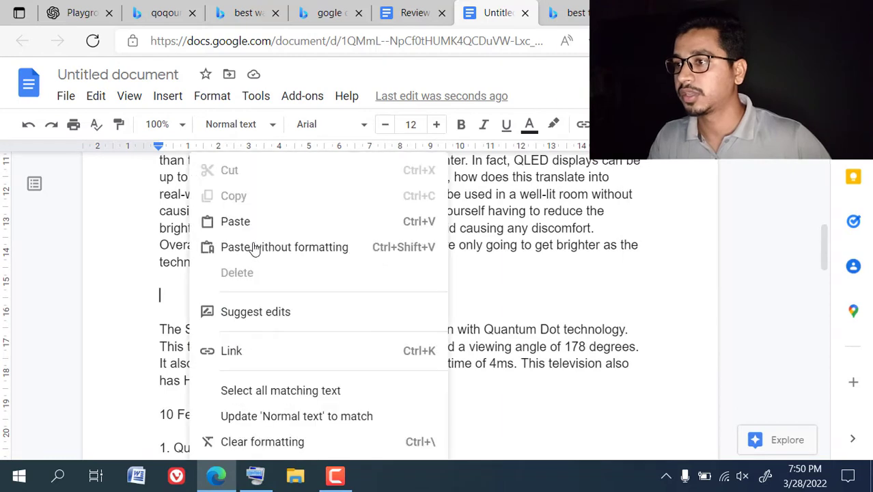
{"action": "left_click", "coordinate": [267, 247]}
Format the "Samsung QN85A QLED" line above the review as Heading 2
{"action": "triple_click", "coordinate": [203, 301]}
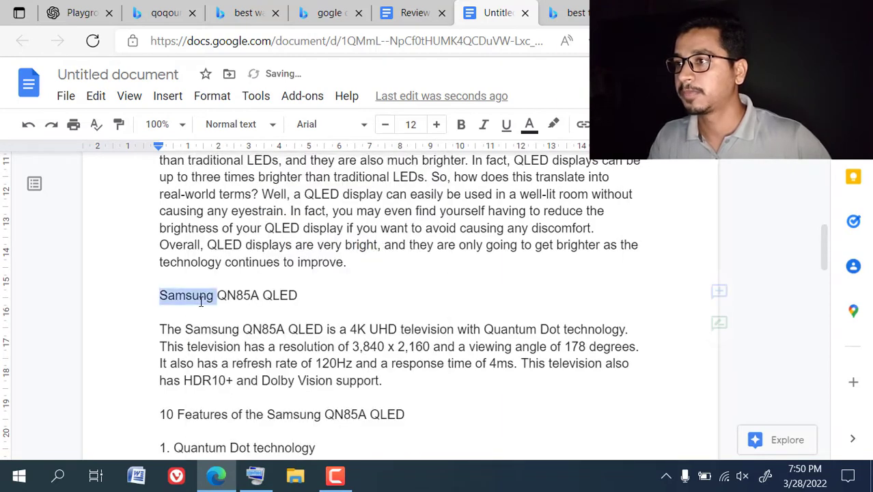
{"action": "left_click", "coordinate": [246, 130]}
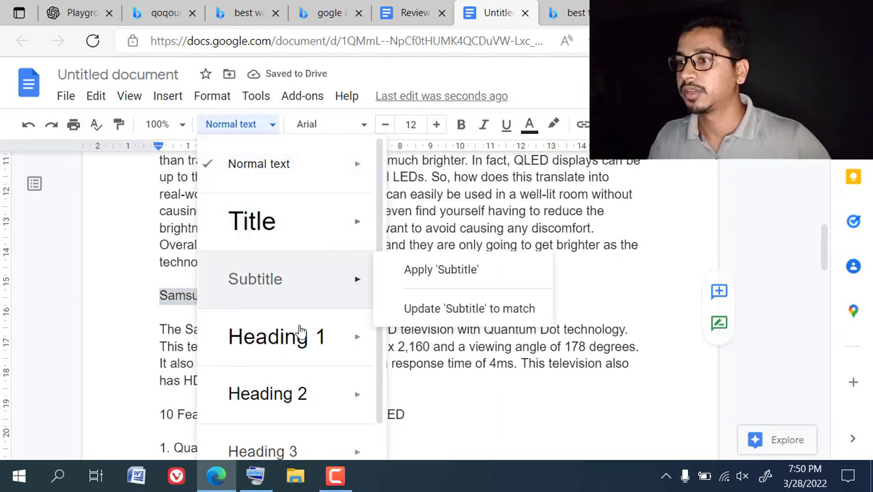
{"action": "left_click", "coordinate": [294, 386]}
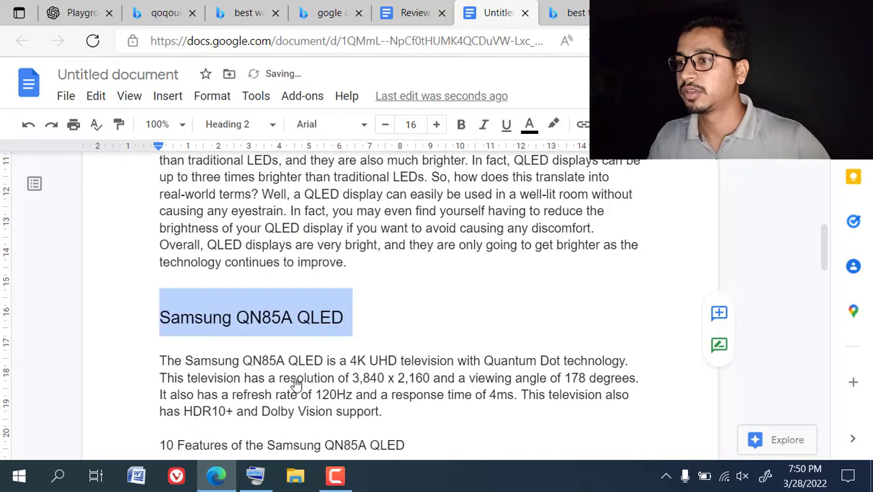
{"action": "left_click", "coordinate": [387, 326]}
Switch to the TechReviewer page and copy the next product heading, "Samsung Q80/Q80A QLED"
{"action": "key", "text": "ctrl+Tab"}
{"action": "scroll", "coordinate": [386, 301], "scroll_direction": "down", "scroll_amount": 5}
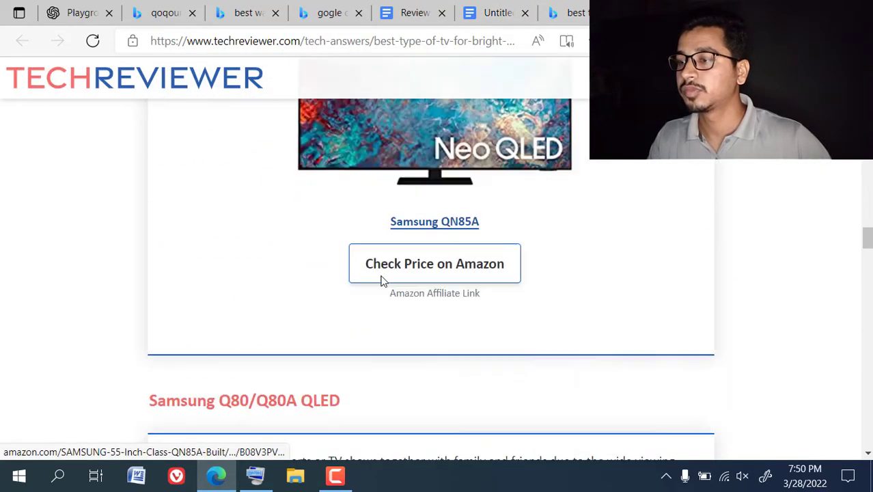
{"action": "scroll", "coordinate": [382, 281], "scroll_direction": "down", "scroll_amount": 4}
{"action": "scroll", "coordinate": [368, 307], "scroll_direction": "up", "scroll_amount": 3}
{"action": "triple_click", "coordinate": [257, 349]}
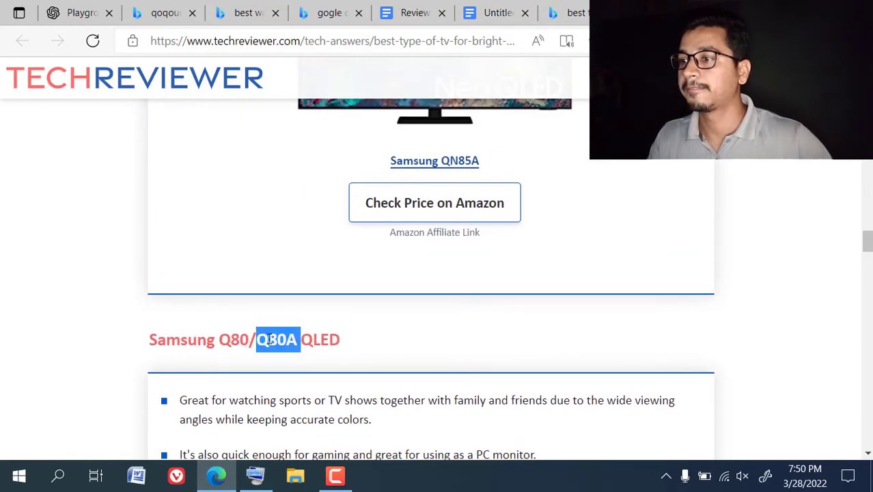
{"action": "right_click", "coordinate": [265, 345]}
{"action": "left_click", "coordinate": [328, 98]}
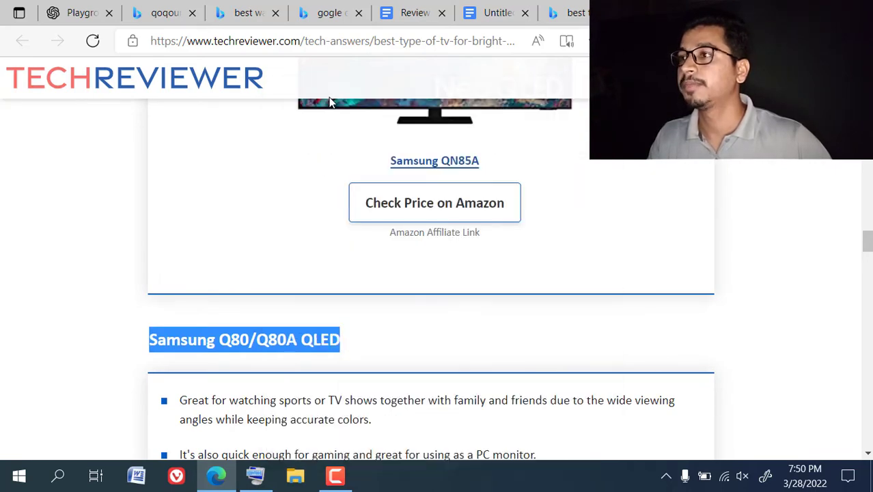
Return to the OpenAI Playground and delete the selected Samsung QN85A QLED review, keeping the prompt instructions
{"action": "left_click", "coordinate": [79, 13]}
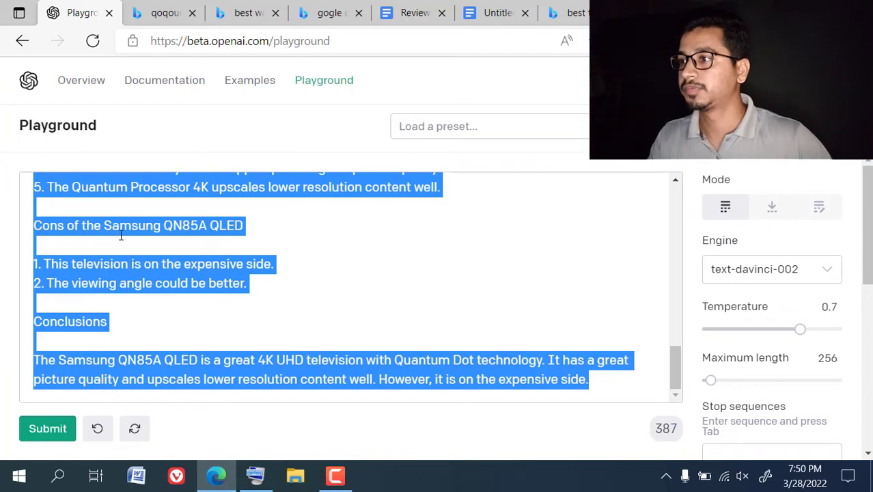
{"action": "key", "text": "BackSpace"}
{"action": "scroll", "coordinate": [124, 240], "scroll_direction": "up", "scroll_amount": 3}
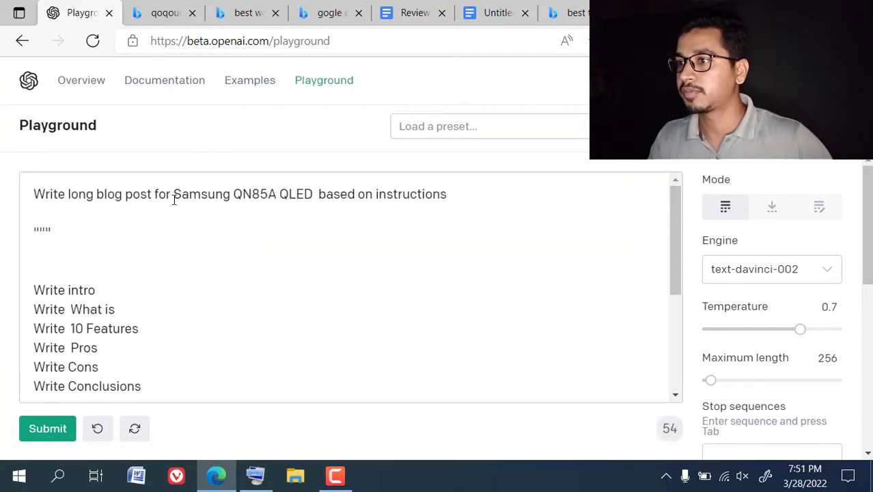
Replace "Samsung QN85A QLED" in the prompt's first line with the copied "Samsung Q80/Q80A QLED" and remove the extra space after it
{"action": "left_click_drag", "start_coordinate": [173, 199], "coordinate": [313, 205]}
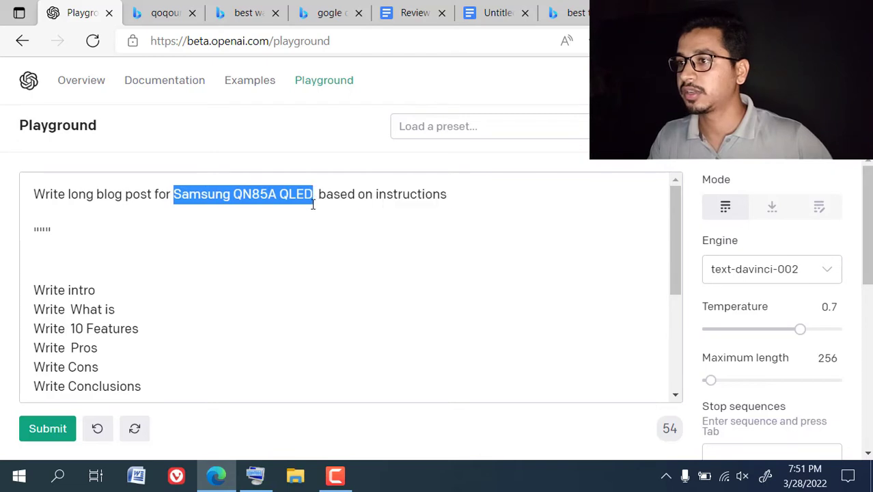
{"action": "right_click", "coordinate": [295, 199]}
{"action": "left_click", "coordinate": [347, 97]}
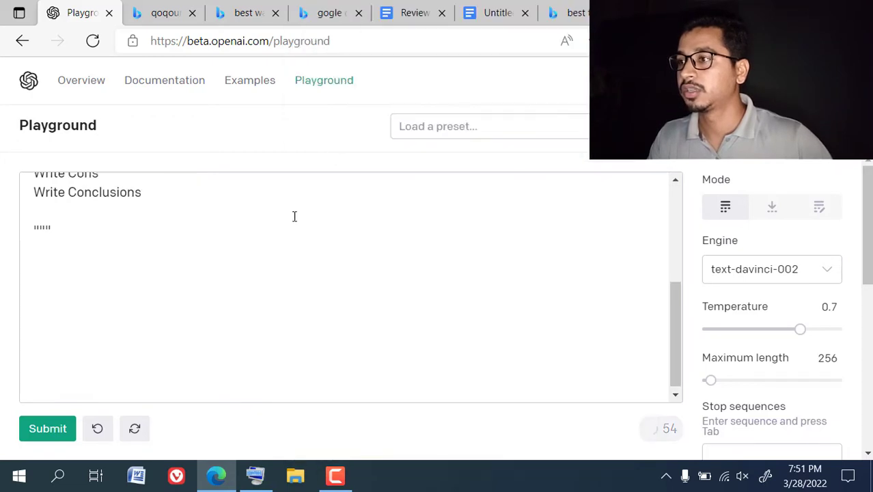
{"action": "scroll", "coordinate": [208, 235], "scroll_direction": "up", "scroll_amount": 1}
{"action": "scroll", "coordinate": [209, 236], "scroll_direction": "up", "scroll_amount": 2}
{"action": "key", "text": "BackSpace"}
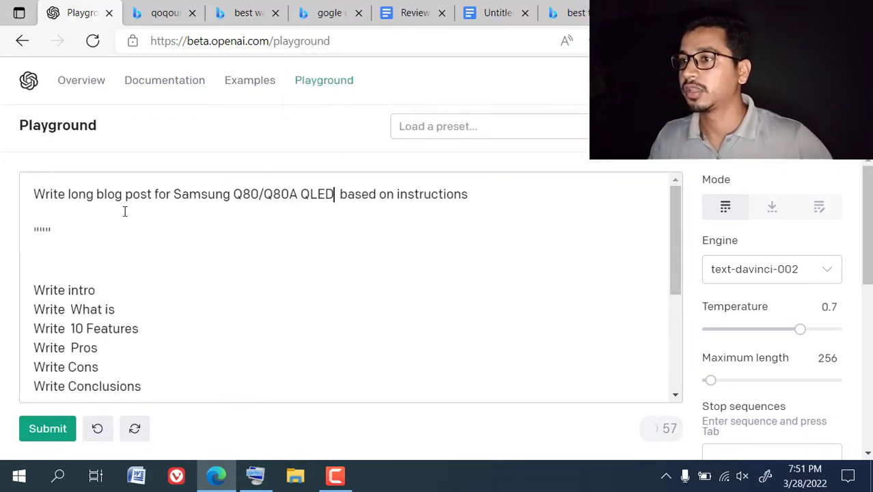
Generate the Samsung Q80/Q80A QLED review, check the text, and request its continuation from the eighth feature
{"action": "scroll", "coordinate": [273, 232], "scroll_direction": "down", "scroll_amount": 3}
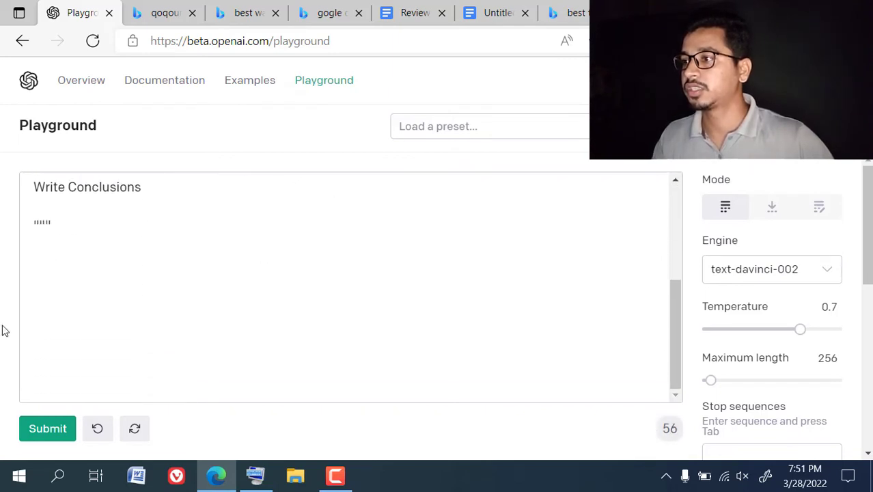
{"action": "left_click", "coordinate": [49, 426]}
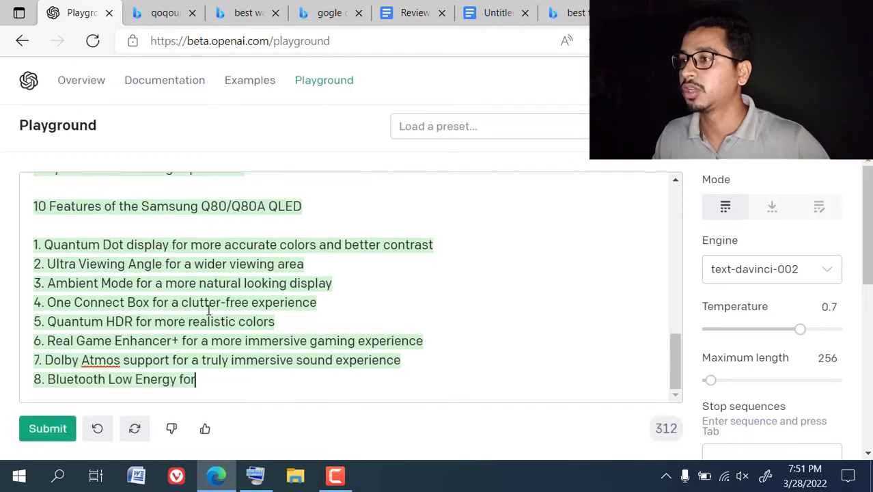
{"action": "scroll", "coordinate": [208, 311], "scroll_direction": "up", "scroll_amount": 4}
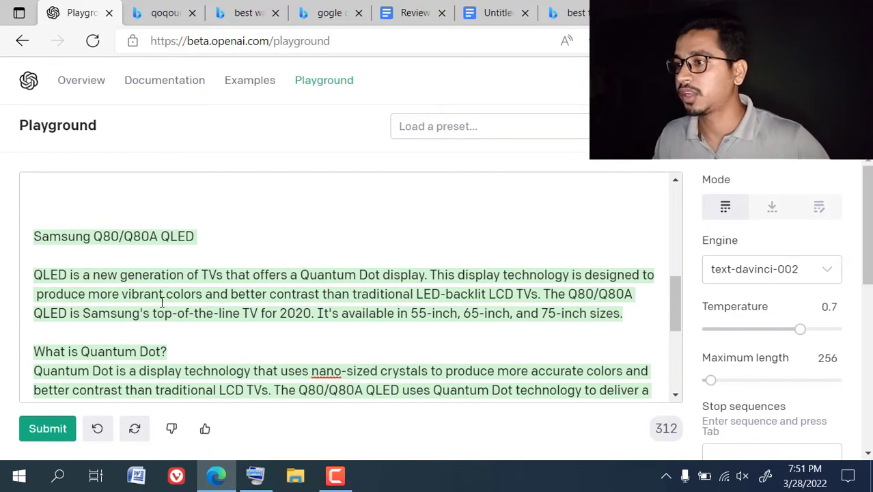
{"action": "scroll", "coordinate": [161, 266], "scroll_direction": "down", "scroll_amount": 4}
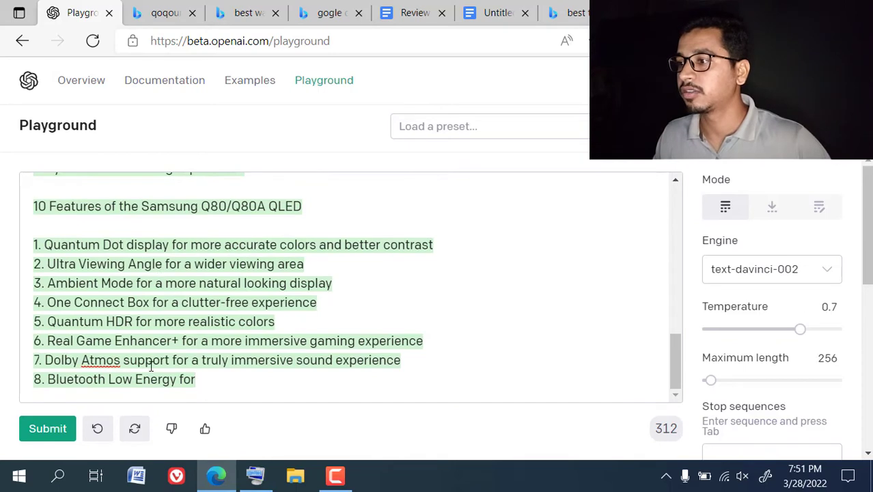
{"action": "left_click", "coordinate": [59, 428]}
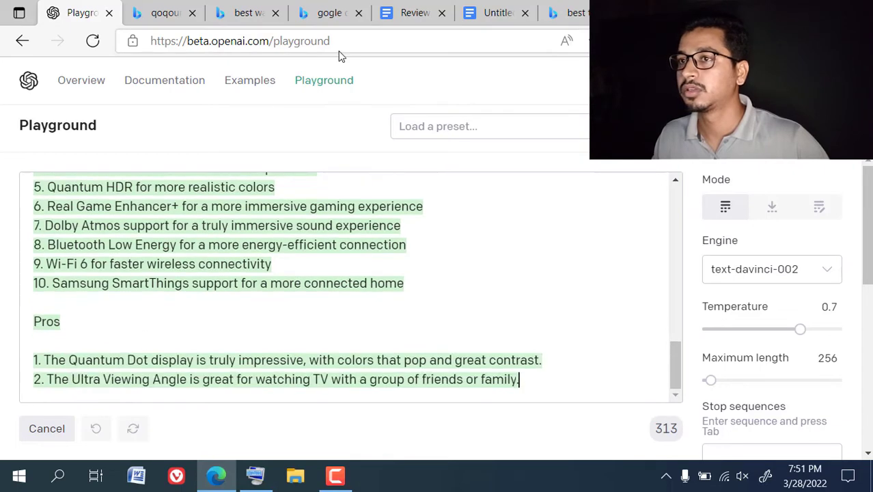
In the Google Docs article, paste "Samsung Q80/Q80A QLED" without formatting on a new line after the Samsung QN85A conclusions
{"action": "left_click", "coordinate": [494, 11]}
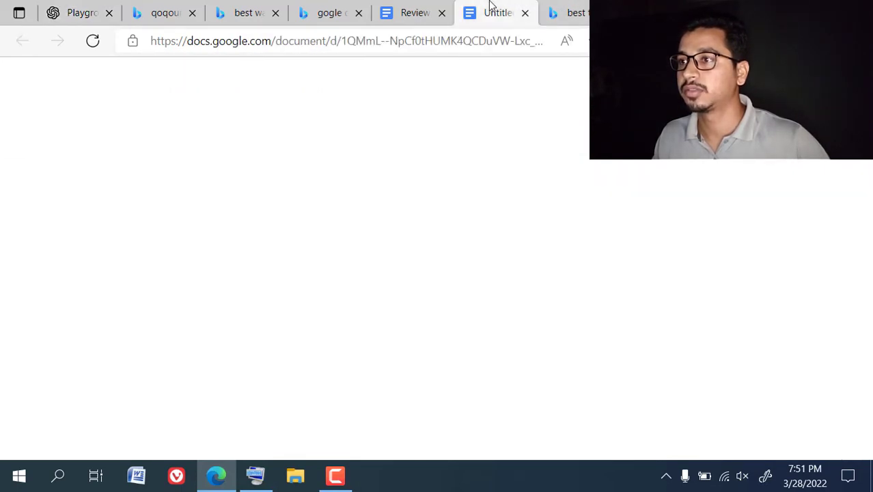
{"action": "scroll", "coordinate": [338, 289], "scroll_direction": "down", "scroll_amount": 10}
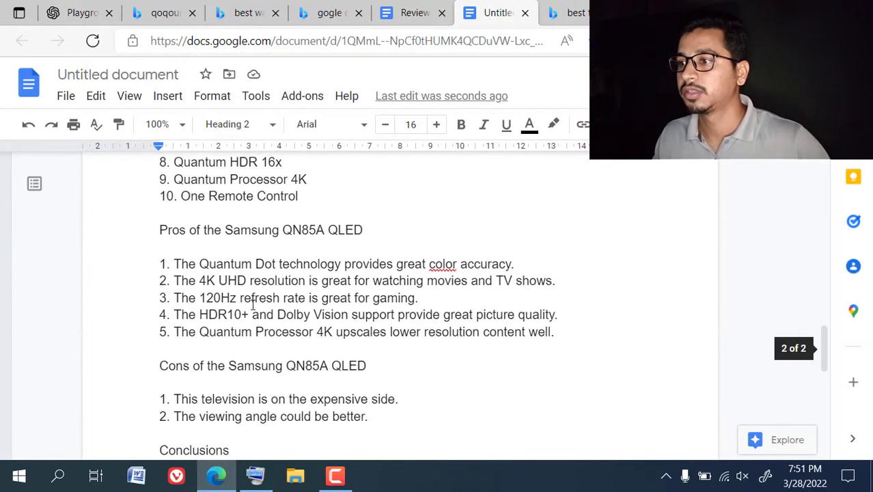
{"action": "scroll", "coordinate": [254, 302], "scroll_direction": "down", "scroll_amount": 2}
{"action": "left_click", "coordinate": [191, 246]}
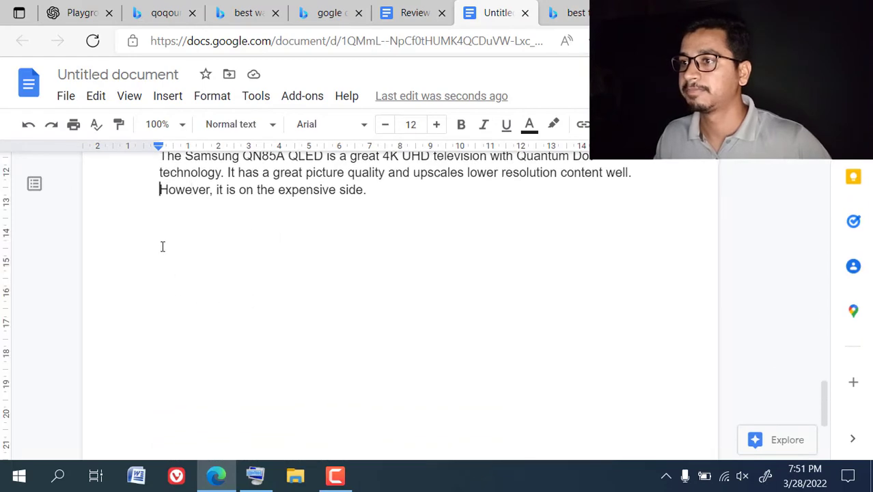
{"action": "key", "text": "Return"}
{"action": "key", "text": "Return"}
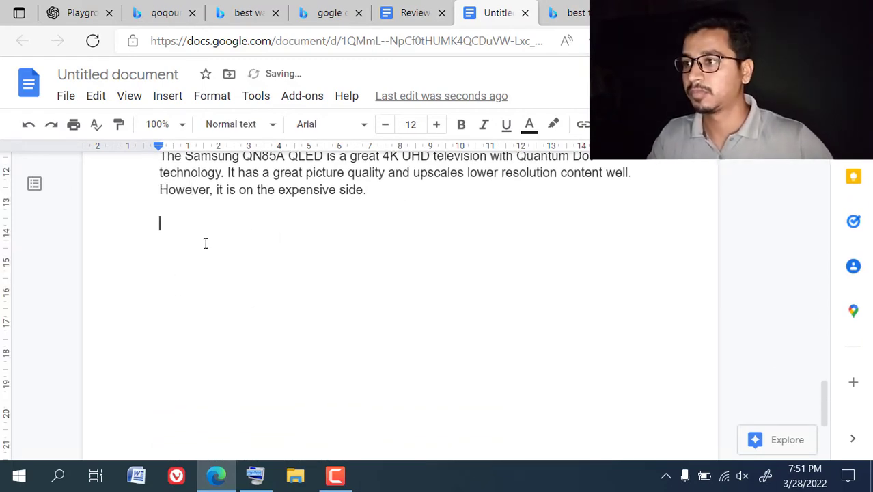
{"action": "right_click", "coordinate": [207, 239]}
{"action": "left_click", "coordinate": [285, 246]}
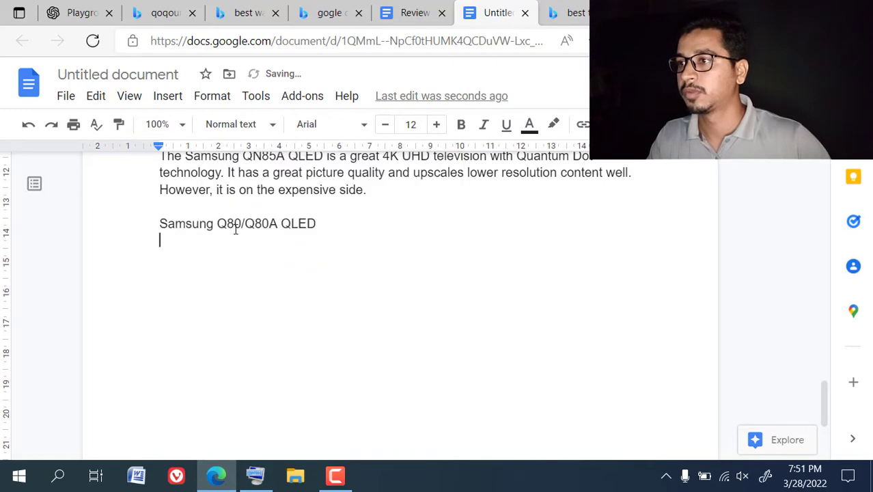
Format the "Samsung Q80/Q80A QLED" line as Heading 2 and return to the OpenAI Playground
{"action": "triple_click", "coordinate": [227, 224]}
{"action": "left_click", "coordinate": [239, 124]}
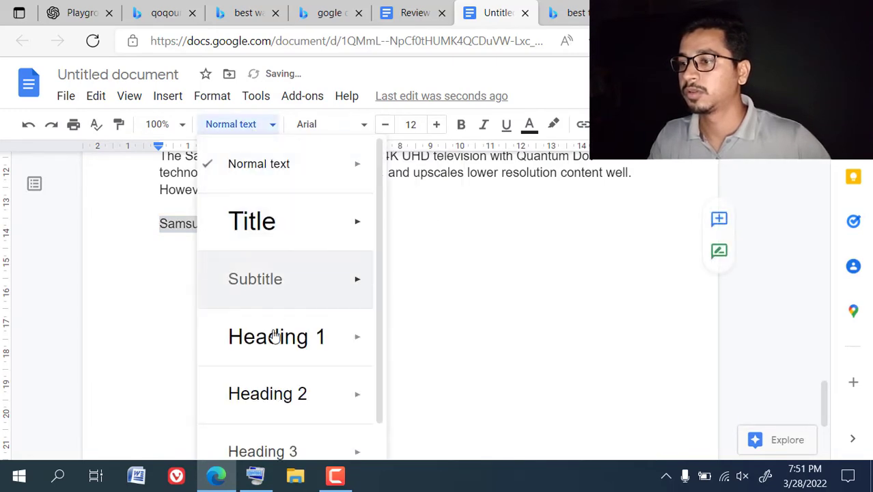
{"action": "left_click", "coordinate": [283, 395]}
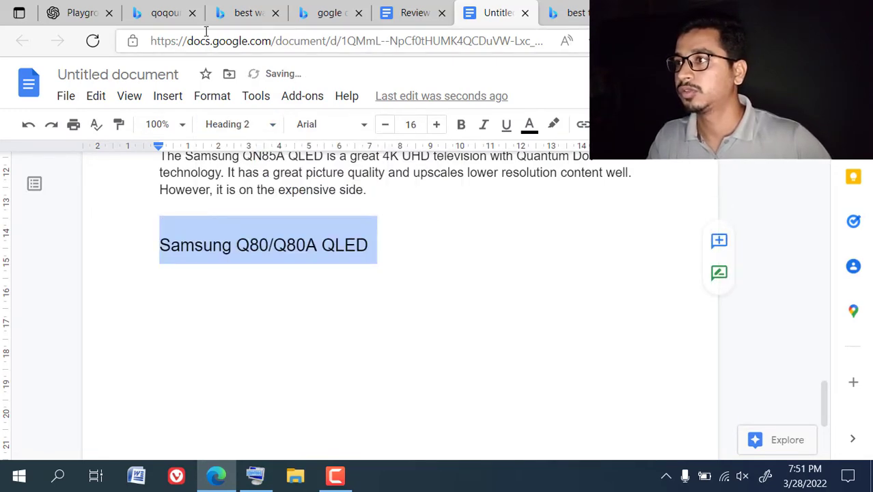
{"action": "left_click", "coordinate": [79, 12]}
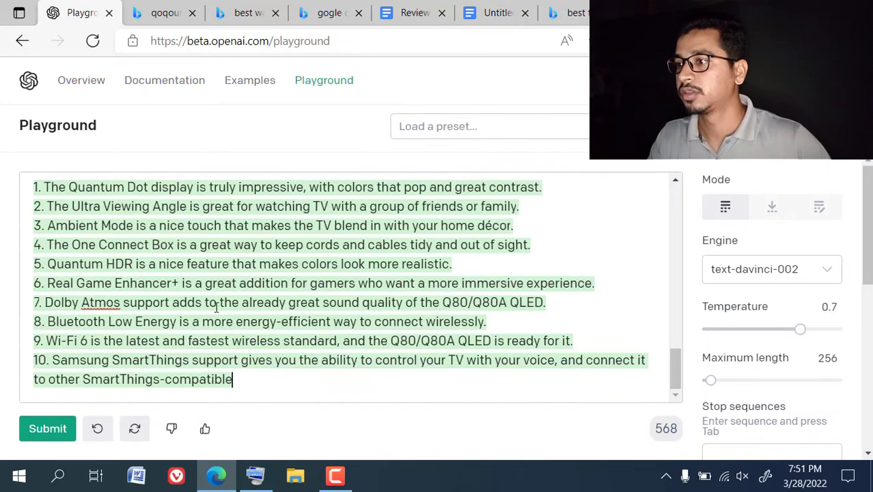
Continue generating the Samsung Q80/Q80A QLED review through its conclusion and check the text back to its title
{"action": "left_click", "coordinate": [63, 428]}
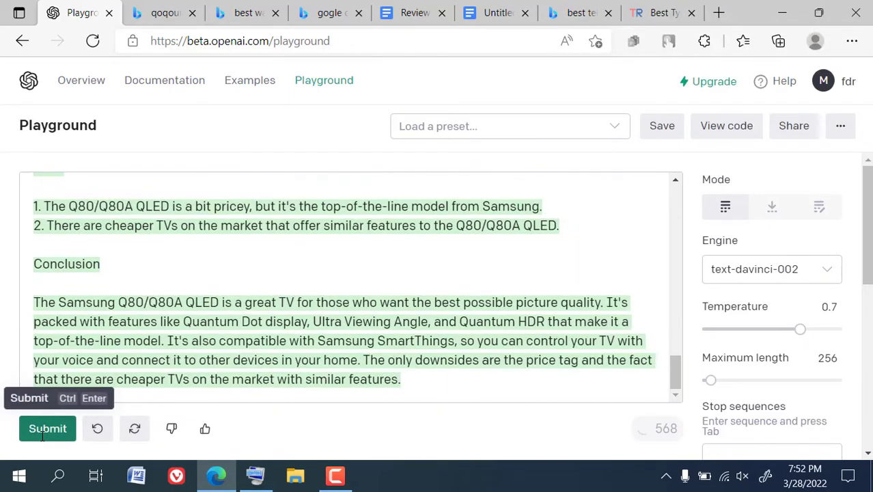
{"action": "left_click", "coordinate": [45, 437]}
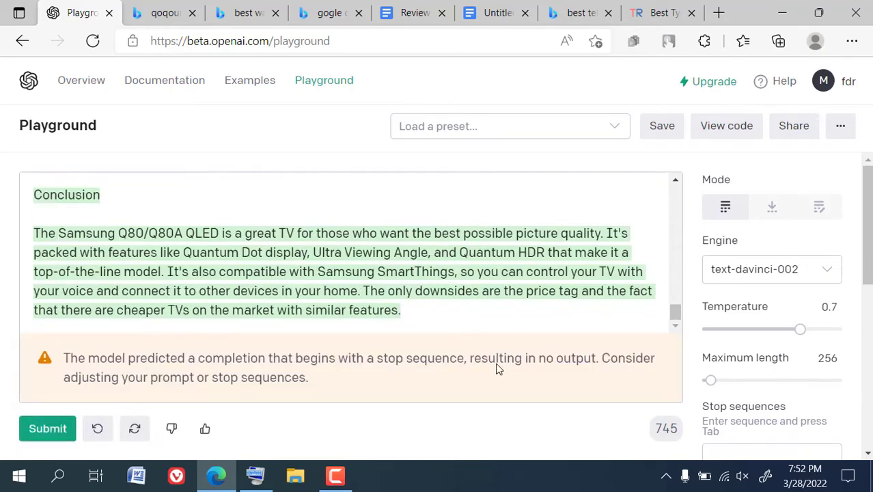
{"action": "scroll", "coordinate": [340, 286], "scroll_direction": "up", "scroll_amount": 15}
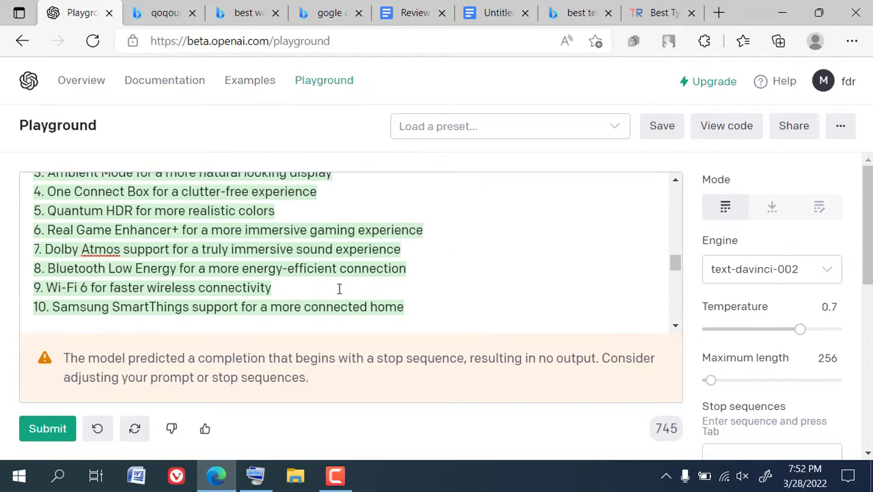
{"action": "scroll", "coordinate": [235, 280], "scroll_direction": "up", "scroll_amount": 1}
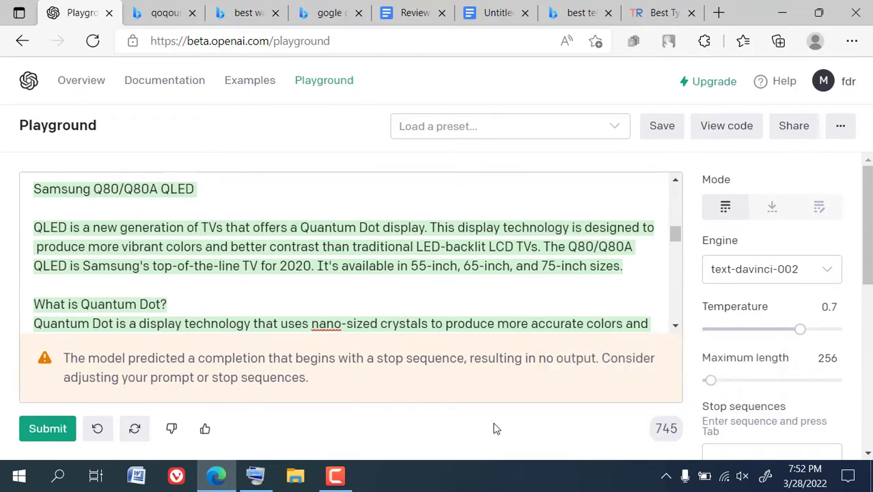
{"action": "scroll", "coordinate": [365, 326], "scroll_direction": "up", "scroll_amount": 1}
{"action": "scroll", "coordinate": [364, 326], "scroll_direction": "up", "scroll_amount": 3}
{"action": "scroll", "coordinate": [197, 295], "scroll_direction": "down", "scroll_amount": 2}
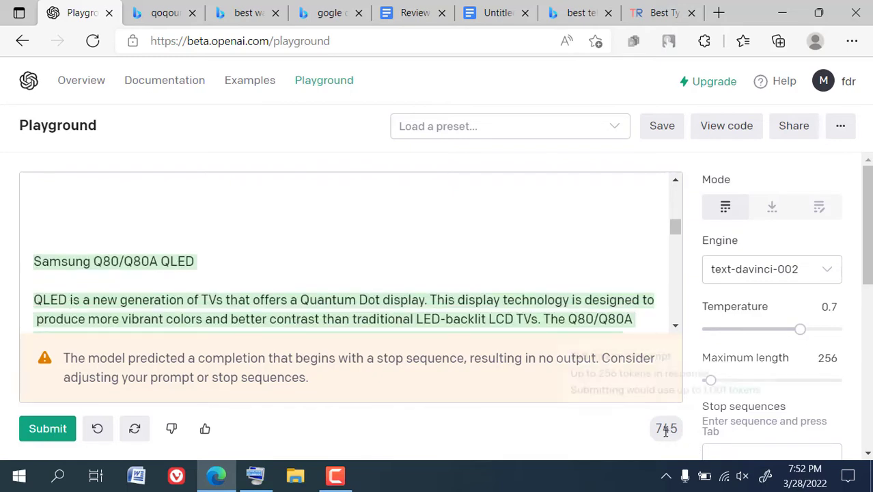
{"action": "scroll", "coordinate": [119, 227], "scroll_direction": "up", "scroll_amount": 1}
{"action": "scroll", "coordinate": [120, 228], "scroll_direction": "down", "scroll_amount": 2}
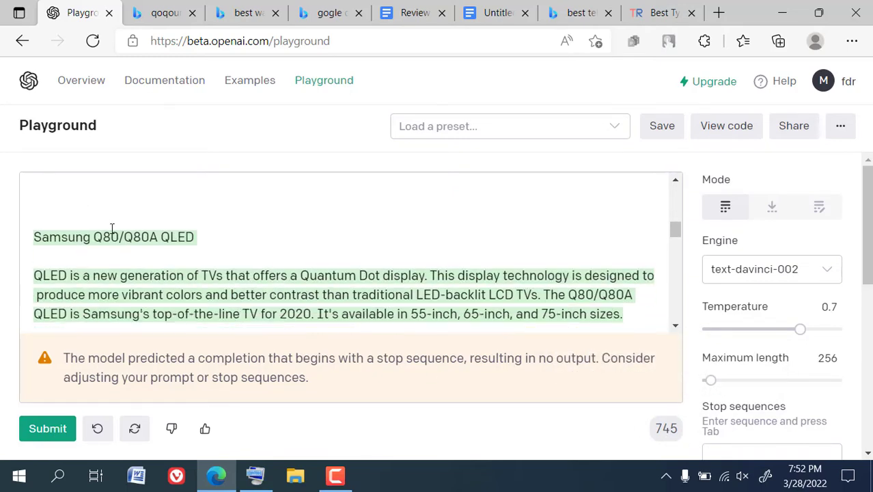
{"action": "mouse_move", "coordinate": [657, 427]}
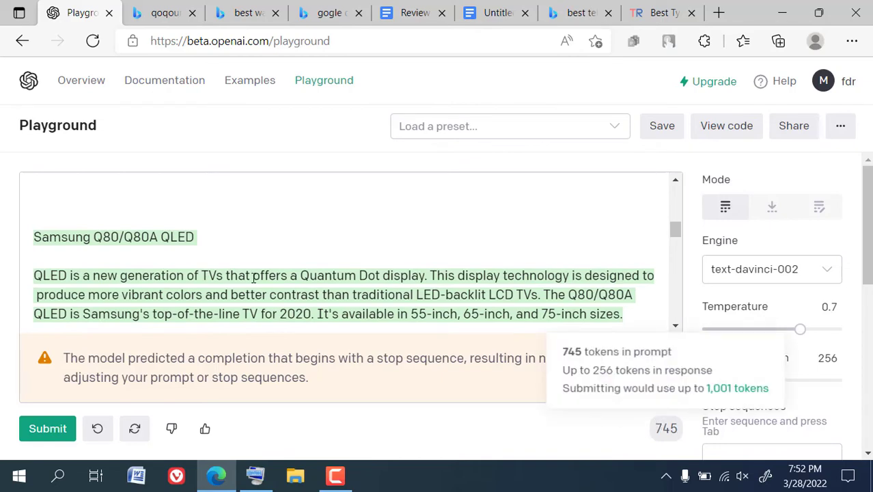
Copy the whole generated Samsung Q80/Q80A QLED review and paste it without formatting under its heading in the Google Docs article
{"action": "left_click_drag", "start_coordinate": [33, 232], "coordinate": [646, 365]}
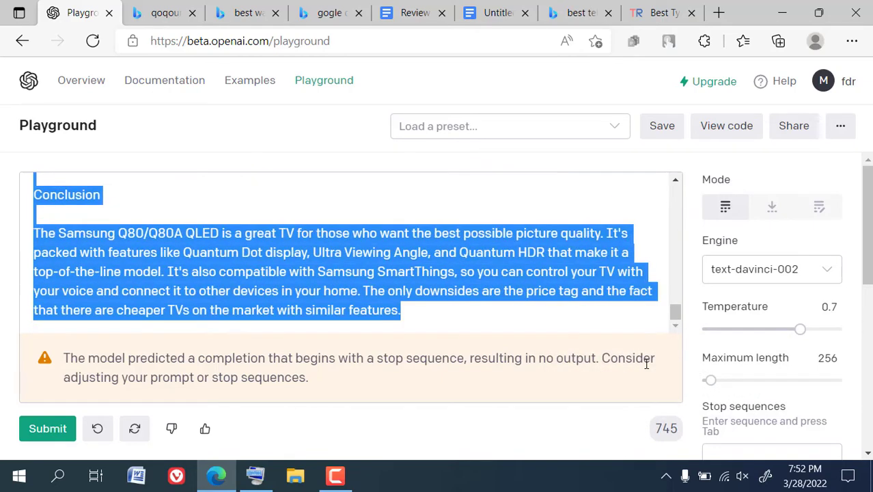
{"action": "right_click", "coordinate": [136, 233]}
{"action": "left_click", "coordinate": [179, 69]}
{"action": "left_click", "coordinate": [471, 6]}
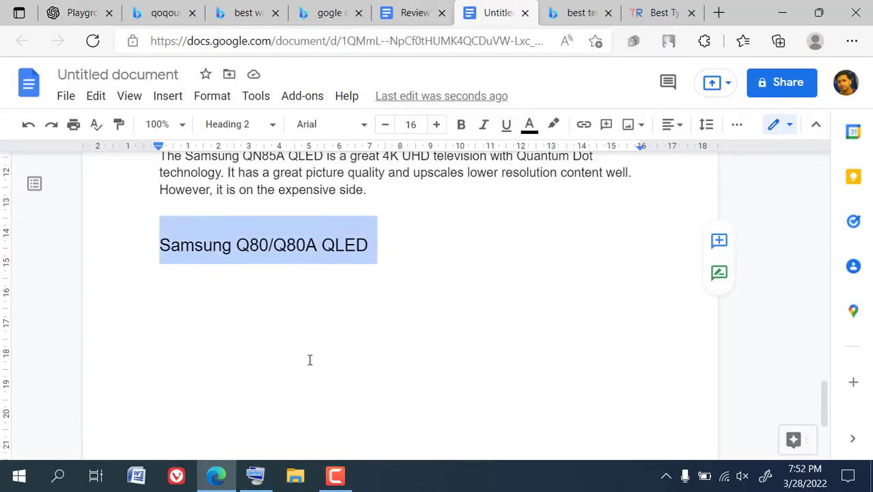
{"action": "left_click", "coordinate": [259, 308]}
{"action": "right_click", "coordinate": [217, 290]}
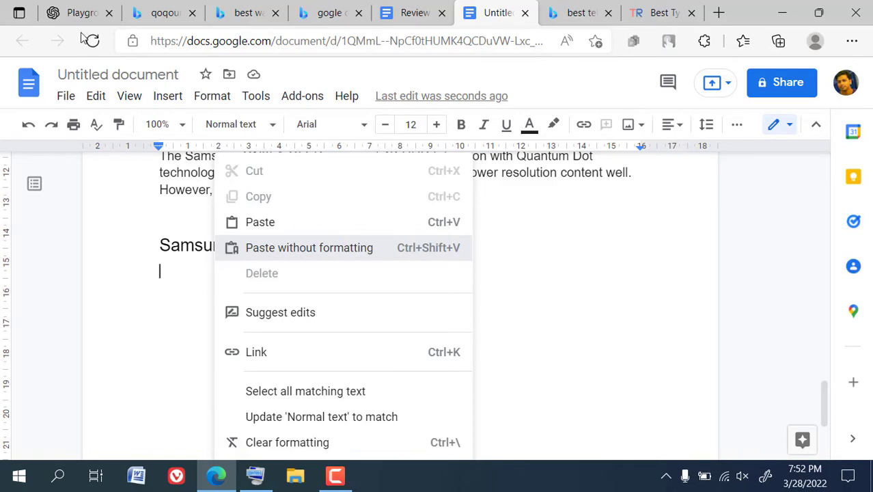
In the OpenAI Playground, delete the generated review and the writing instructions, keeping only the prompt's first line
{"action": "left_click", "coordinate": [75, 10]}
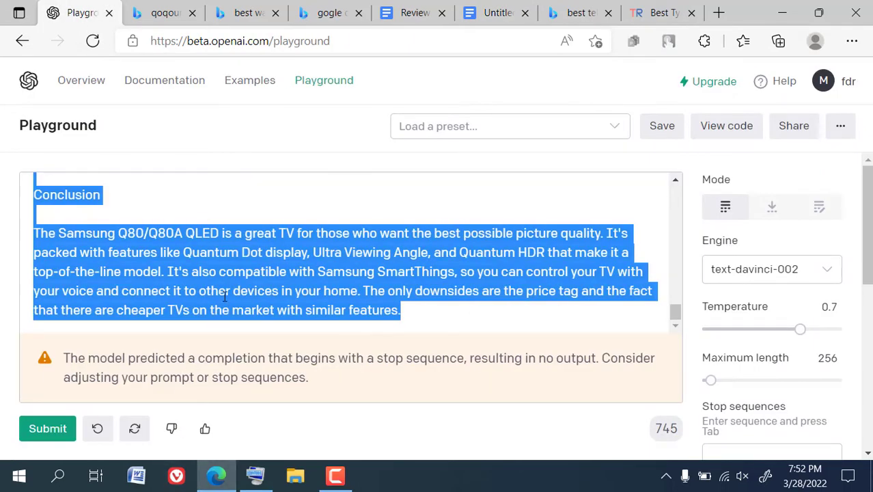
{"action": "key", "text": "BackSpace"}
{"action": "key", "text": "ctrl+v"}
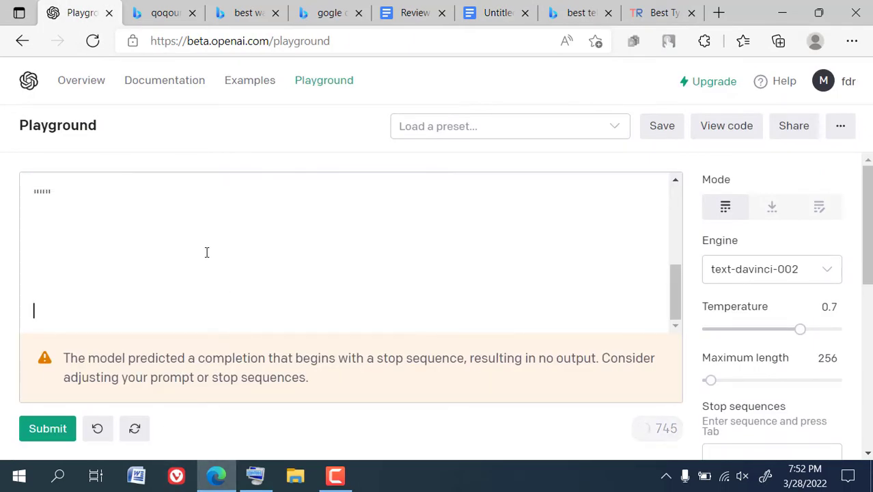
{"action": "scroll", "coordinate": [276, 244], "scroll_direction": "up", "scroll_amount": 5}
{"action": "scroll", "coordinate": [253, 250], "scroll_direction": "down", "scroll_amount": 1}
{"action": "scroll", "coordinate": [252, 250], "scroll_direction": "up", "scroll_amount": 1}
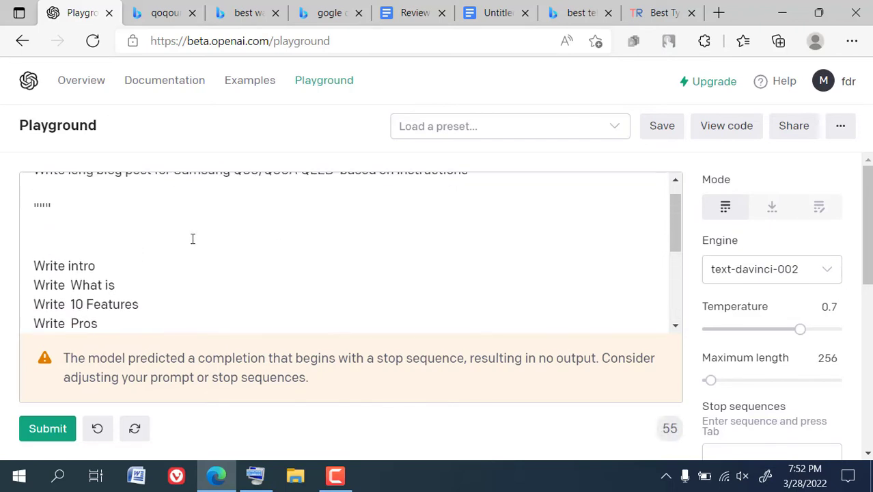
{"action": "key", "text": "ctrl+shift+End"}
{"action": "key", "text": "BackSpace"}
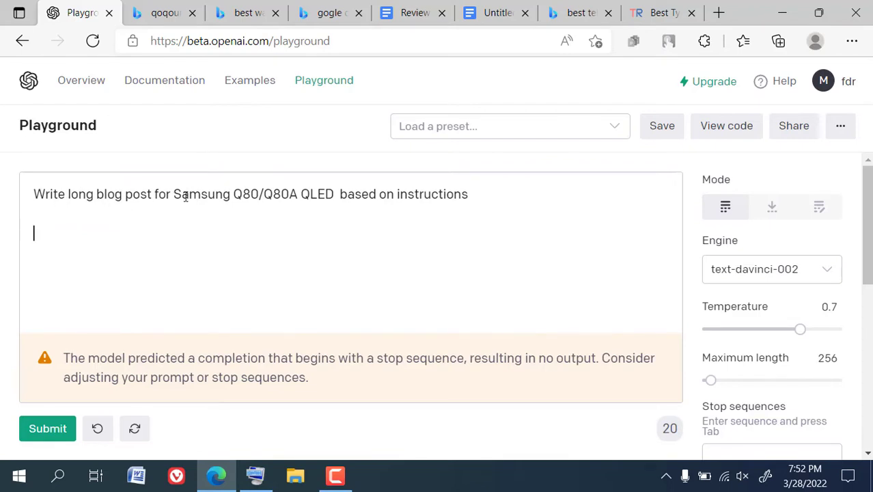
Replace "long blog post for" in the prompt with "FAQ for"
{"action": "left_click_drag", "start_coordinate": [176, 194], "coordinate": [70, 194]}
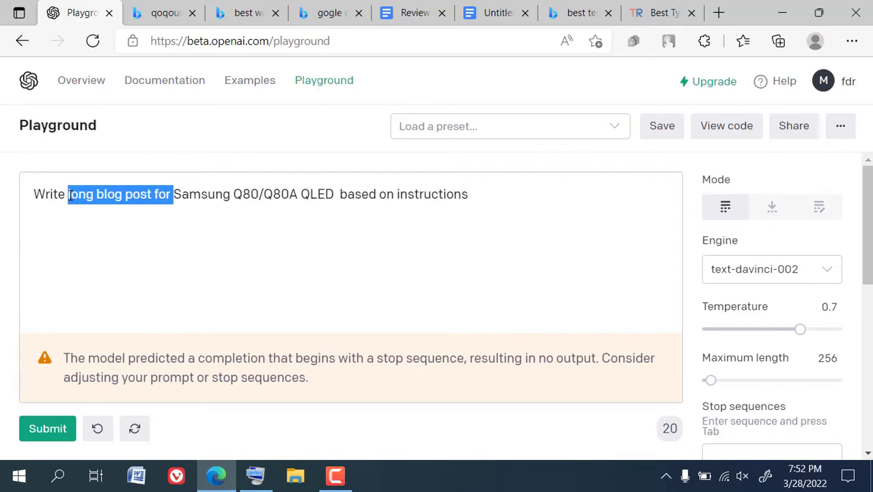
{"action": "key", "text": "BackSpace"}
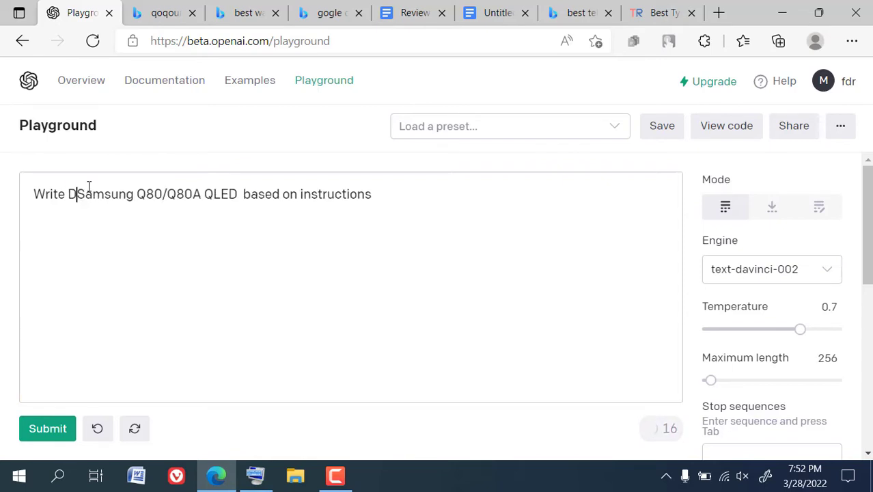
{"action": "type", "text": "FAQ "}
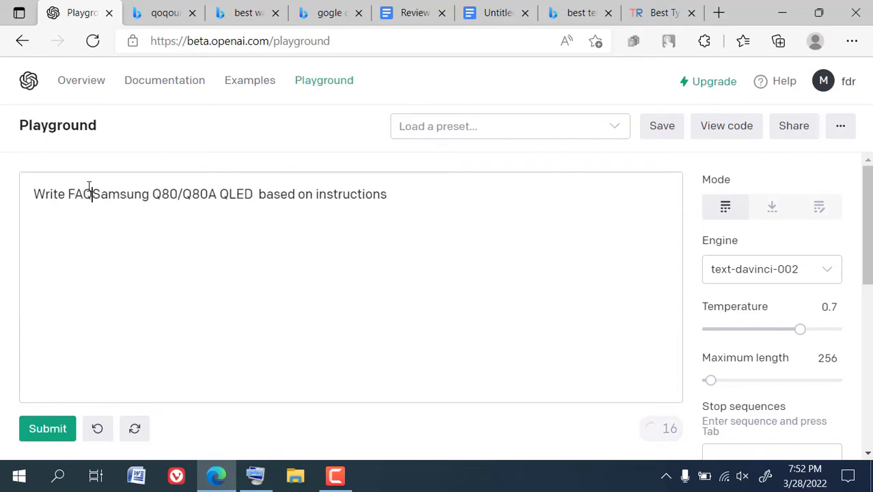
{"action": "type", "text": "for"}
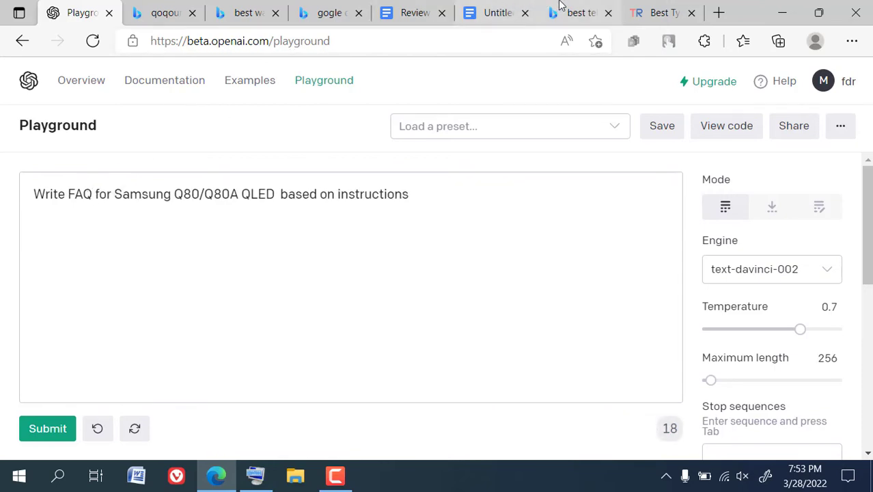
Copy the query "best television for bright room" from the Bing search and paste it over the Samsung product name in the Playground prompt
{"action": "left_click", "coordinate": [578, 12]}
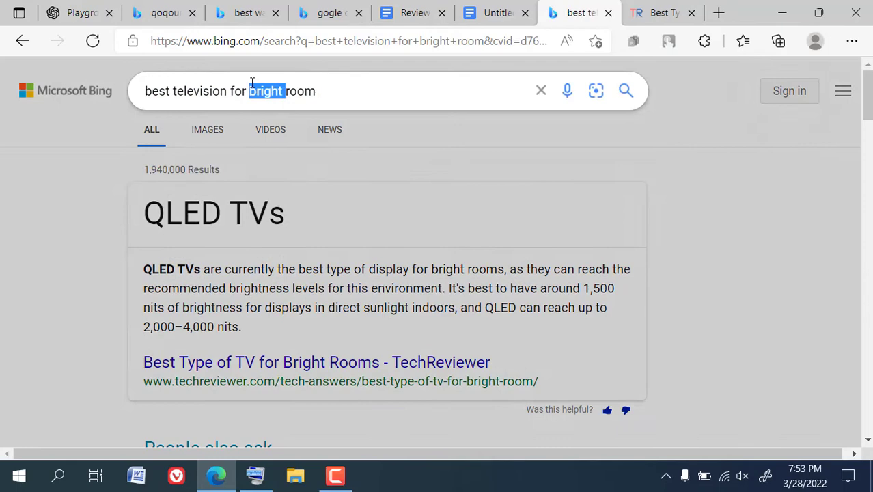
{"action": "triple_click", "coordinate": [252, 88]}
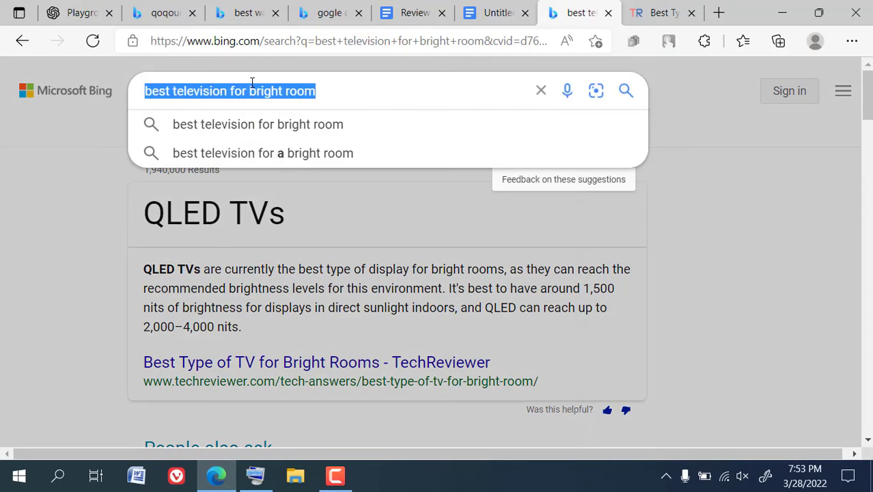
{"action": "right_click", "coordinate": [251, 84]}
{"action": "left_click", "coordinate": [304, 71]}
{"action": "left_click", "coordinate": [69, 13]}
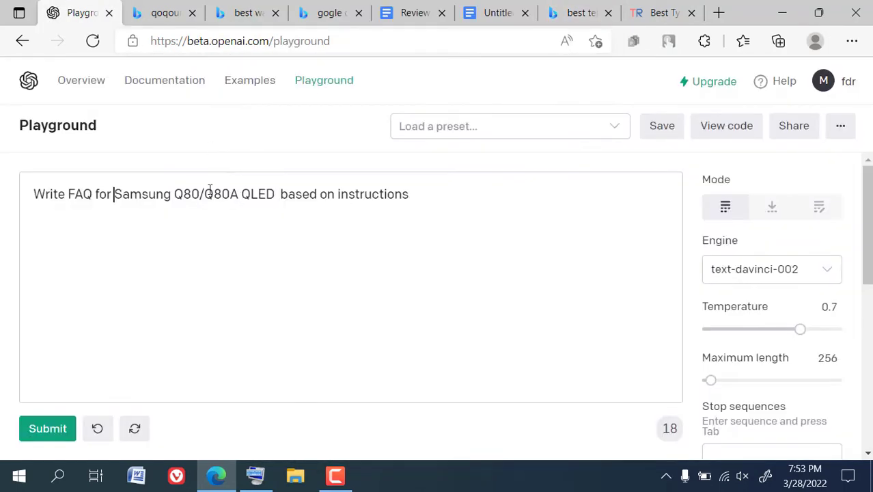
{"action": "left_click_drag", "start_coordinate": [118, 194], "coordinate": [278, 198]}
{"action": "right_click", "coordinate": [276, 201]}
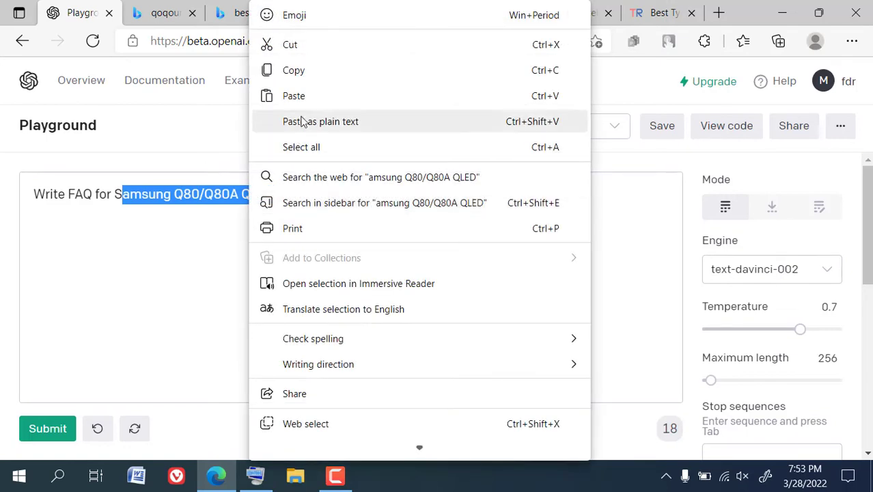
{"action": "left_click", "coordinate": [308, 100]}
Clean the prompt to "Write FAQ for best television for bright room" by removing "based on instructions" and the stray S, and add blank lines below
{"action": "left_click_drag", "start_coordinate": [469, 197], "coordinate": [308, 200]}
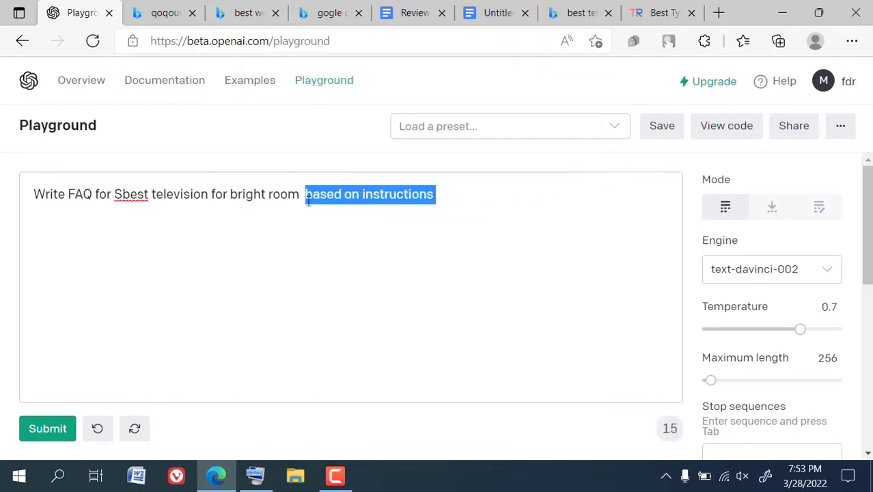
{"action": "key", "text": "BackSpace"}
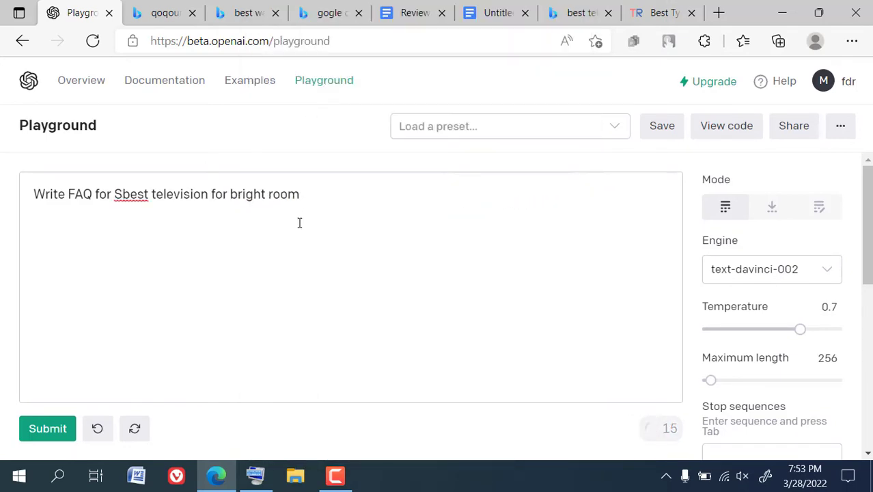
{"action": "key", "text": "Return"}
{"action": "key", "text": "Return"}
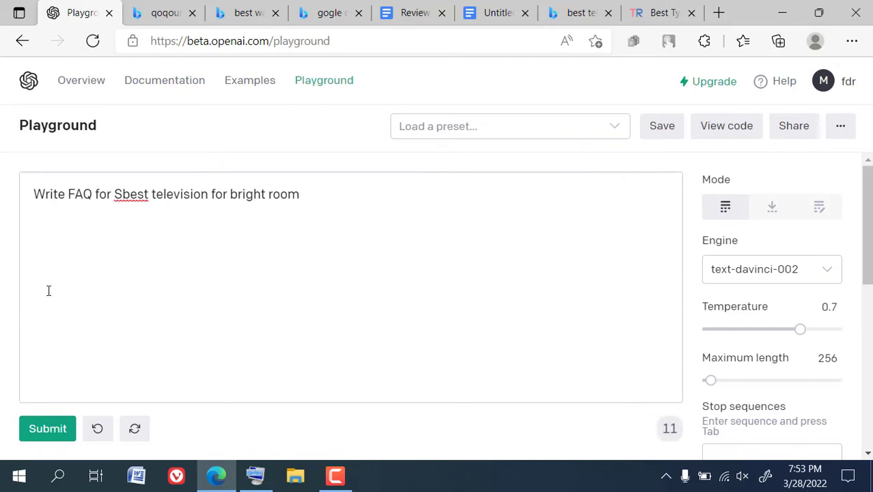
{"action": "key", "text": "Return"}
{"action": "key", "text": "Return"}
Generate the bright-room television FAQ, request its continuation, and delete the generated answer paragraph
{"action": "left_click", "coordinate": [46, 428]}
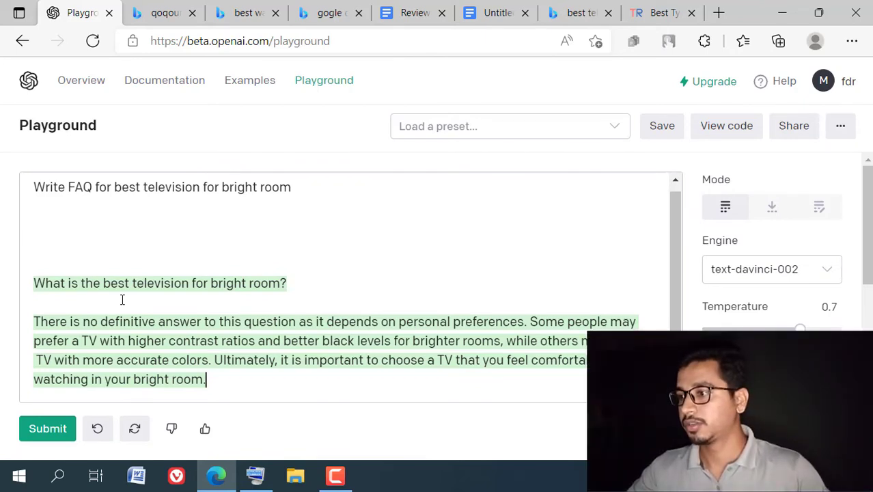
{"action": "scroll", "coordinate": [176, 245], "scroll_direction": "up", "scroll_amount": 1}
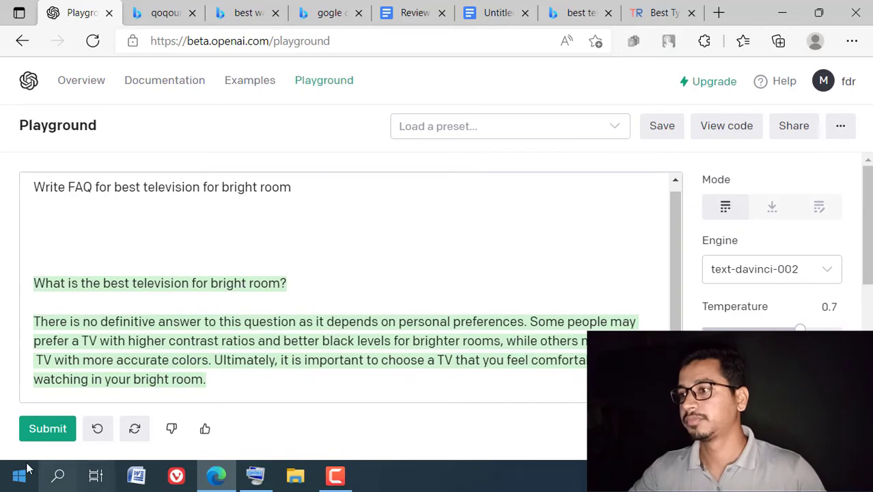
{"action": "left_click", "coordinate": [43, 438]}
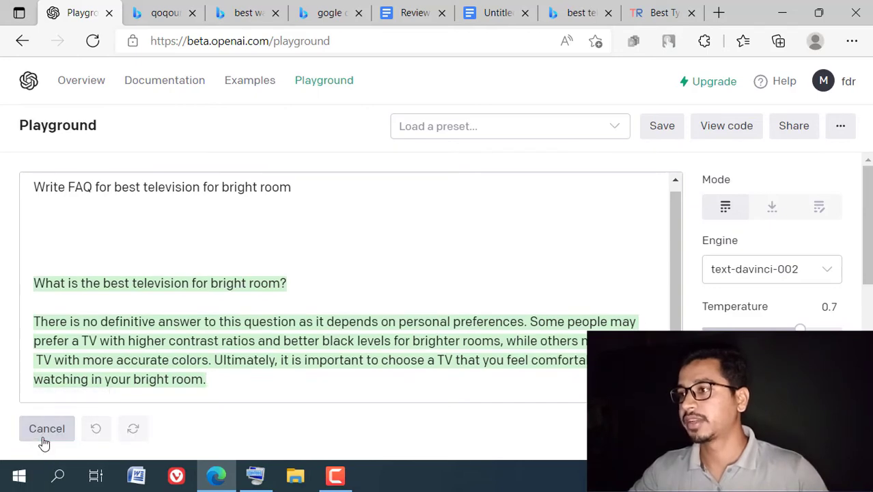
{"action": "left_click_drag", "start_coordinate": [244, 309], "coordinate": [14, 250]}
{"action": "key", "text": "BackSpace"}
Shorten the prompt to "Write FAQ for best television" and delete the leftover generated question below it
{"action": "scroll", "coordinate": [249, 238], "scroll_direction": "up", "scroll_amount": 2}
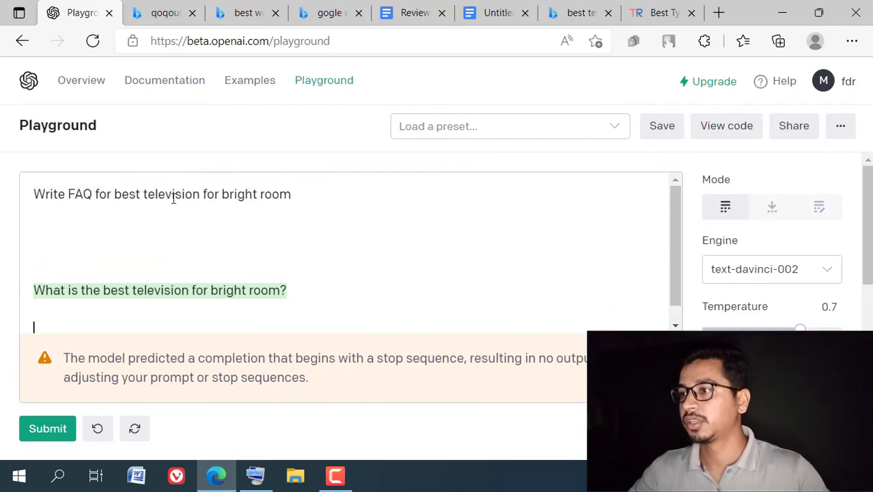
{"action": "left_click_drag", "start_coordinate": [203, 194], "coordinate": [328, 196]}
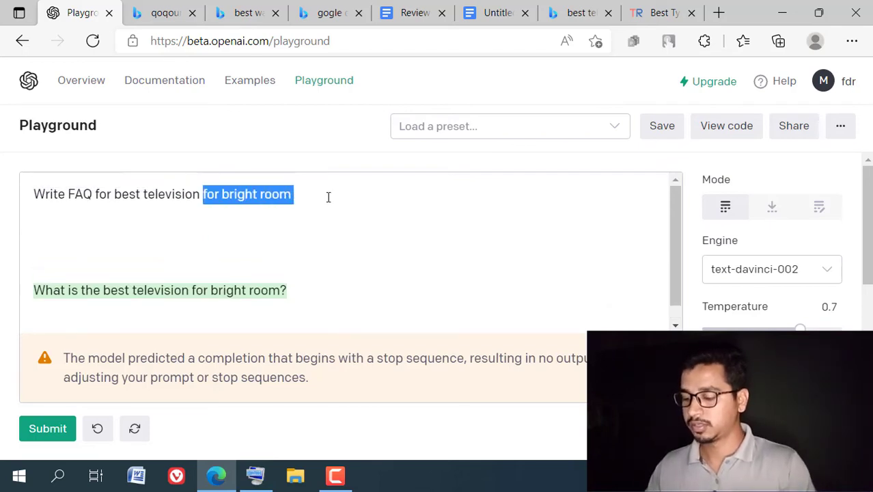
{"action": "key", "text": "BackSpace"}
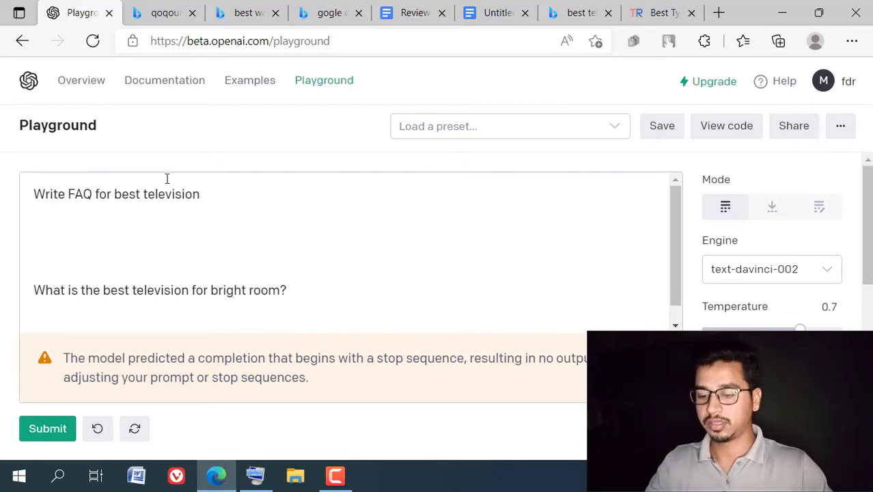
{"action": "triple_click", "coordinate": [137, 290]}
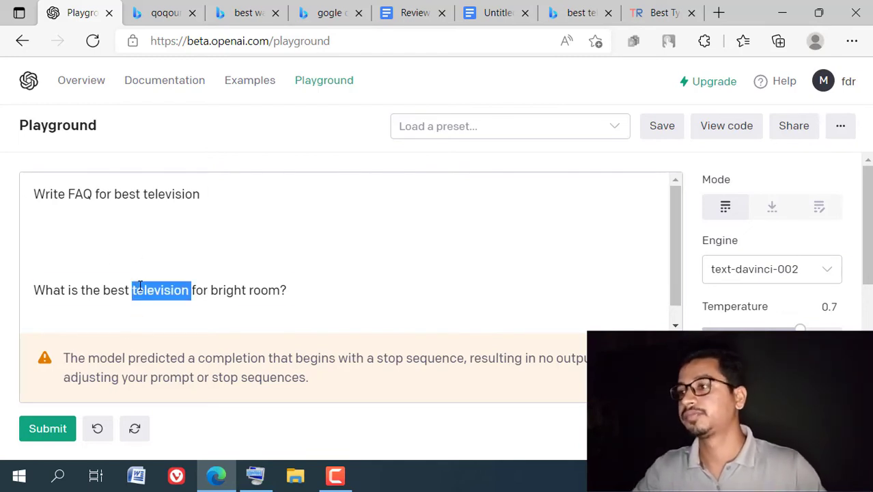
{"action": "key", "text": "BackSpace"}
Generate an FAQ from the shortened prompt, request its continuation, and delete the generated question and answer
{"action": "left_click", "coordinate": [32, 420]}
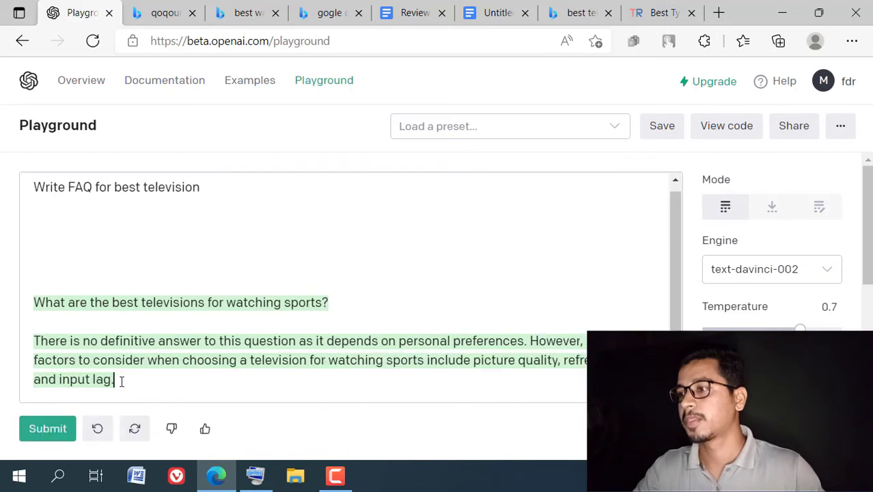
{"action": "left_click", "coordinate": [57, 428]}
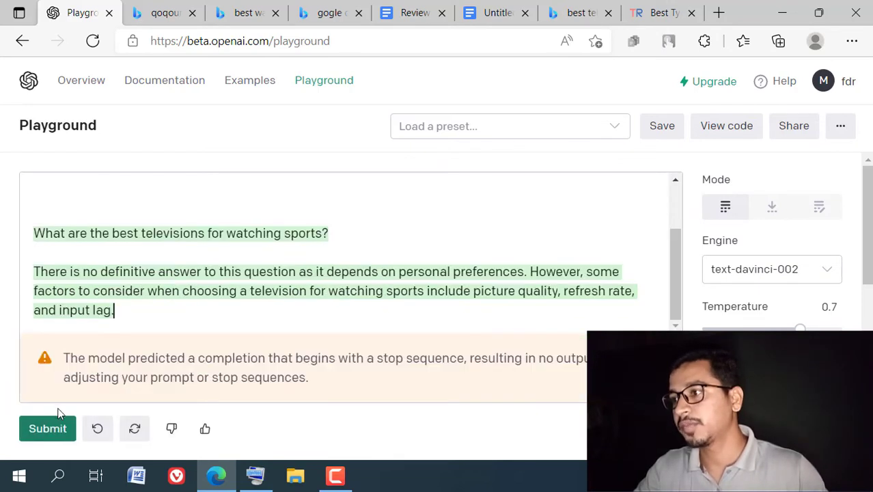
{"action": "left_click_drag", "start_coordinate": [29, 224], "coordinate": [158, 318]}
{"action": "key", "text": "BackSpace"}
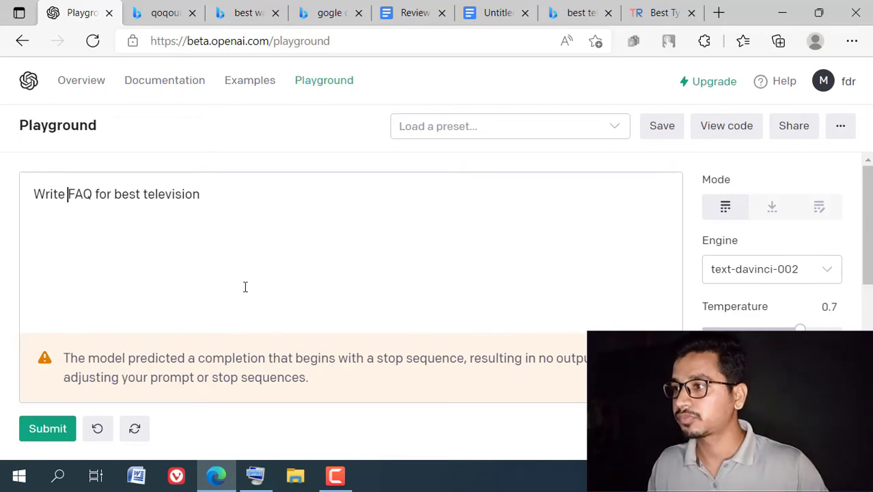
Change the prompt to ask for five questions so it reads "Write 5 FAQ for best television"
{"action": "left_click", "coordinate": [259, 475]}
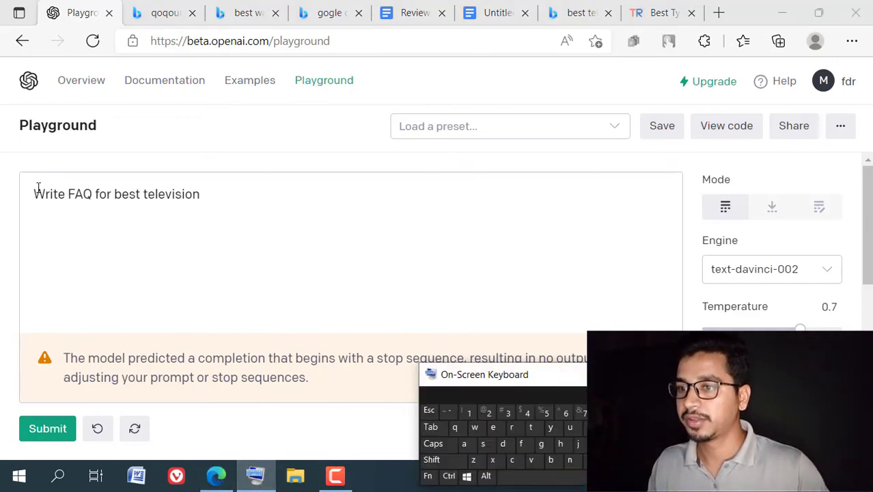
{"action": "left_click", "coordinate": [67, 192]}
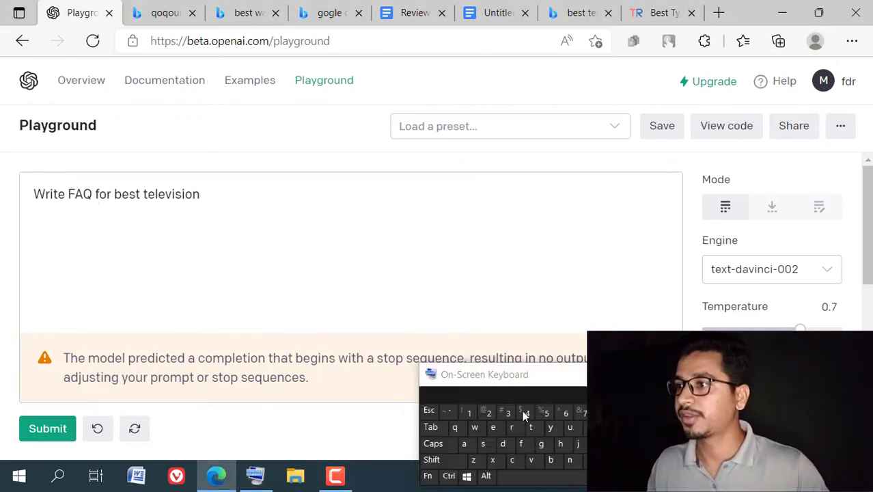
{"action": "type", "text": "5"}
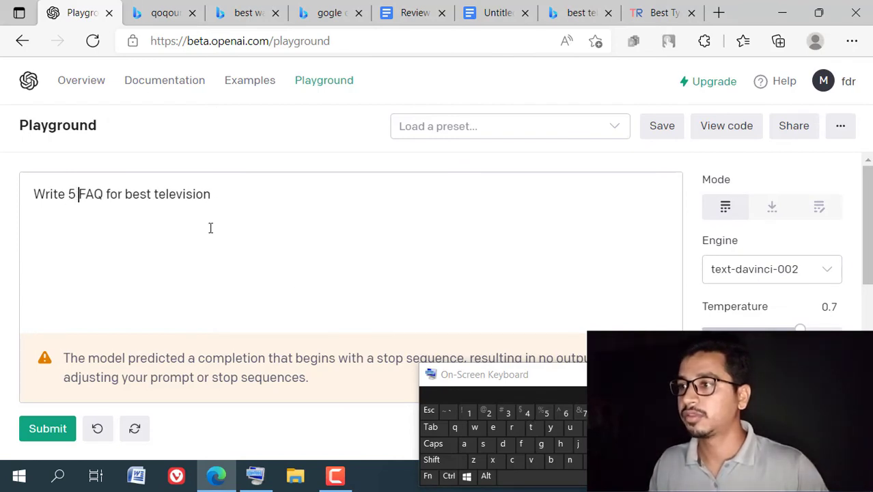
{"action": "left_click", "coordinate": [223, 197]}
{"action": "left_click", "coordinate": [254, 476]}
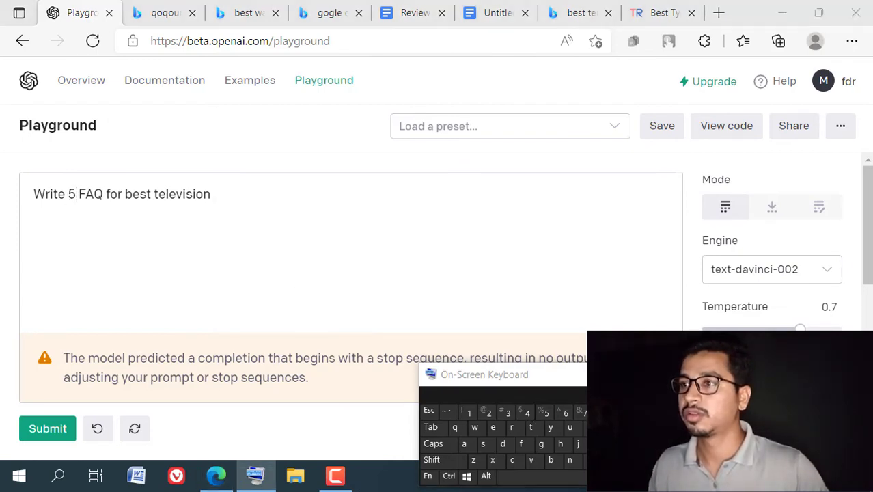
Copy the Bing query "best television for bright room" and paste it over "best television" in the Playground prompt
{"action": "left_click", "coordinate": [568, 13]}
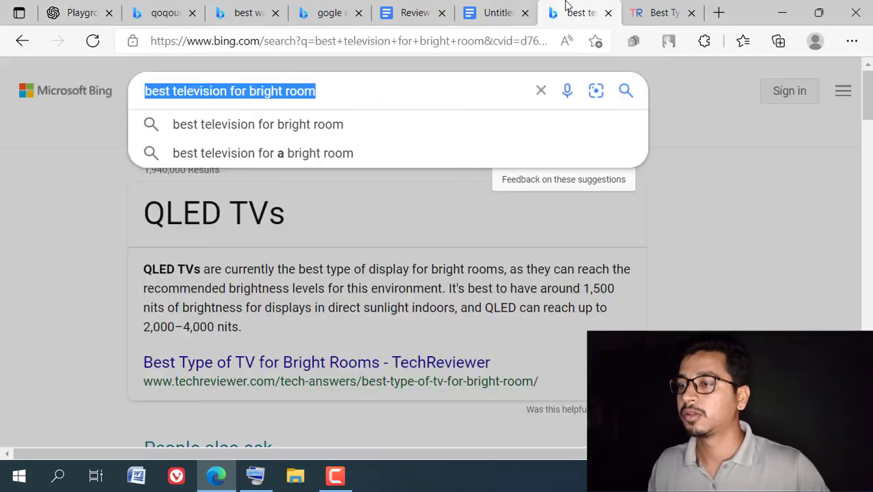
{"action": "left_click", "coordinate": [276, 101]}
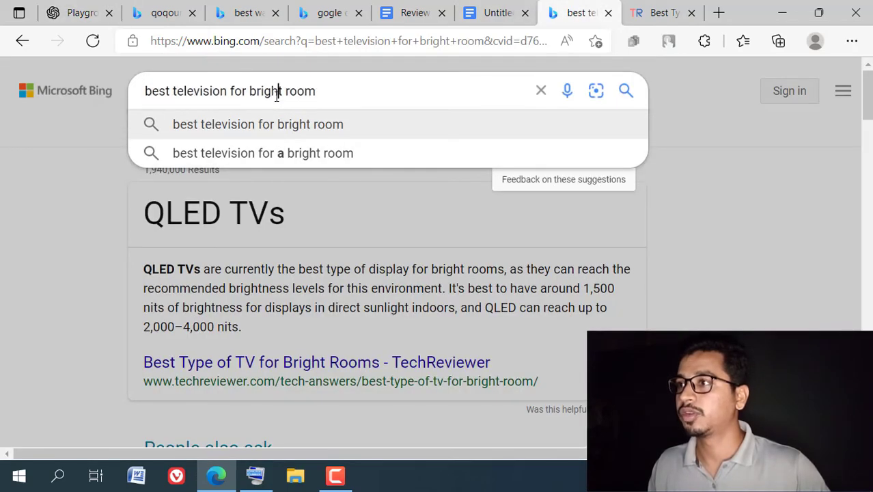
{"action": "triple_click", "coordinate": [275, 99]}
{"action": "right_click", "coordinate": [277, 101]}
{"action": "left_click", "coordinate": [330, 84]}
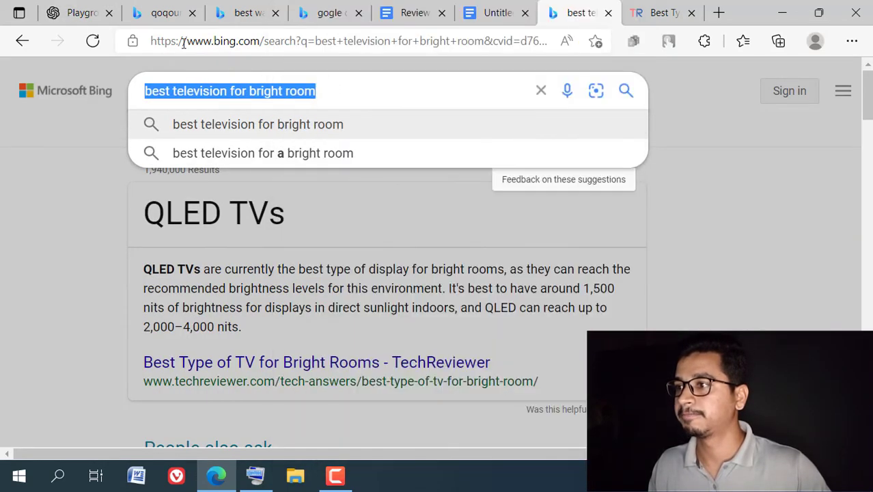
{"action": "left_click", "coordinate": [71, 12]}
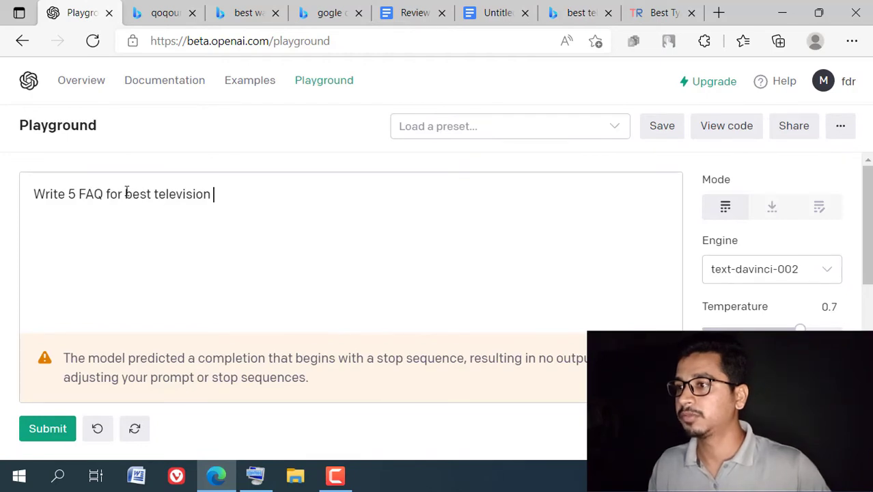
{"action": "left_click_drag", "start_coordinate": [126, 194], "coordinate": [214, 194]}
{"action": "right_click", "coordinate": [190, 196]}
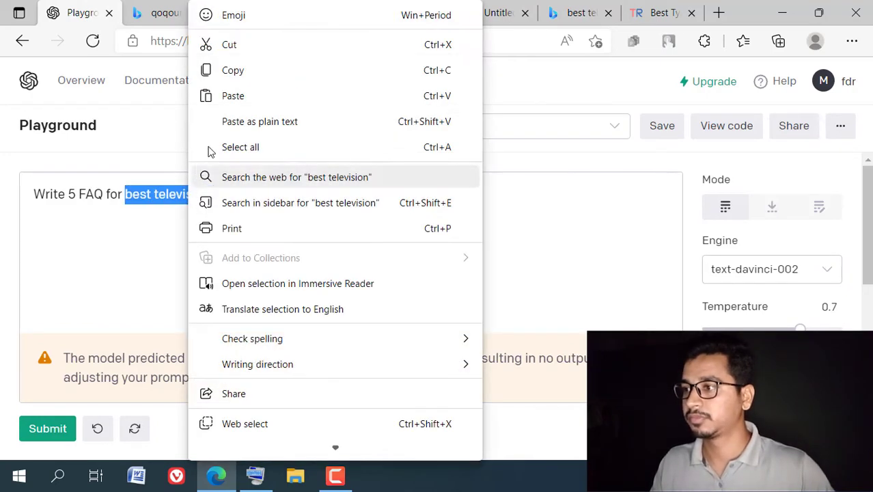
{"action": "left_click", "coordinate": [233, 95]}
Generate the five bright-room television FAQ questions below the prompt, and delete the generated list
{"action": "left_click", "coordinate": [45, 293]}
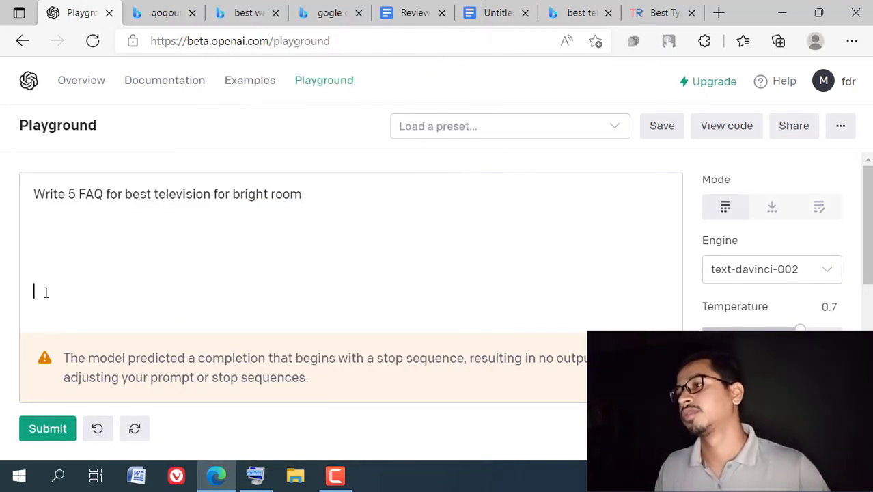
{"action": "left_click", "coordinate": [60, 428]}
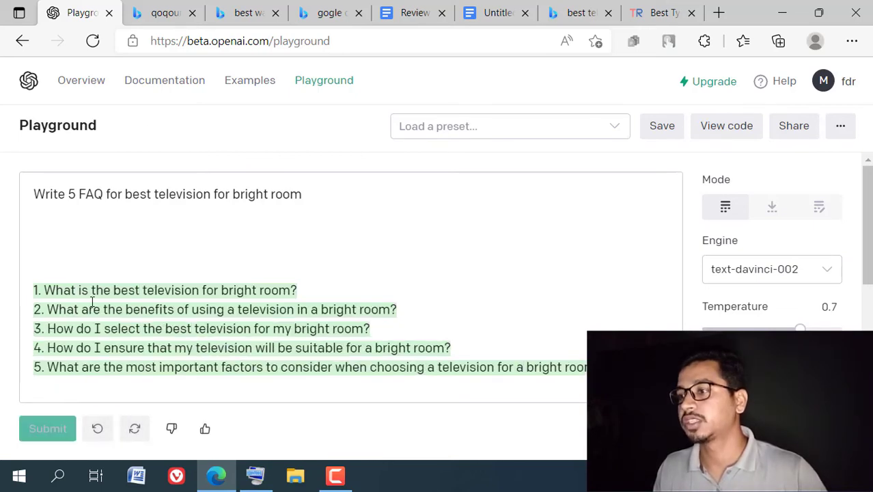
{"action": "left_click", "coordinate": [300, 290]}
{"action": "left_click_drag", "start_coordinate": [63, 291], "coordinate": [111, 290]}
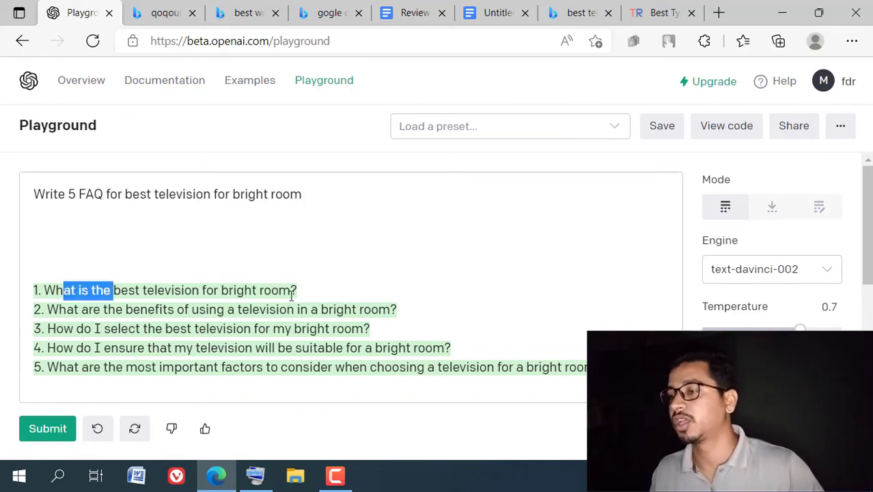
{"action": "left_click_drag", "start_coordinate": [33, 290], "coordinate": [664, 380]}
{"action": "key", "text": "BackSpace"}
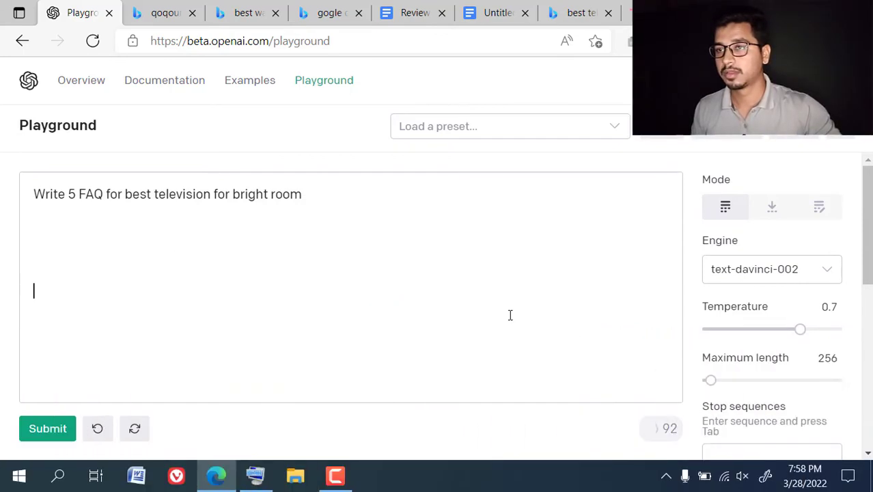
Reword the prompt to "Write conclusion best television for bright room" and add blank lines below it
{"action": "left_click", "coordinate": [69, 195]}
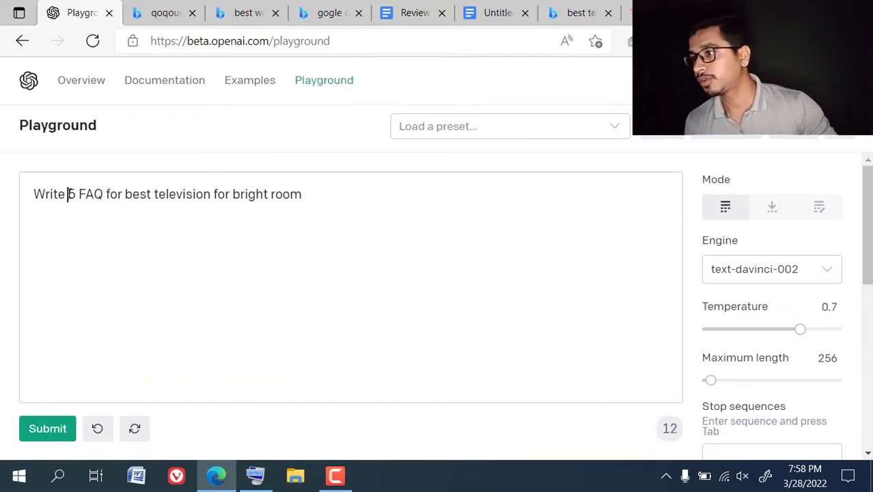
{"action": "type", "text": "conci"}
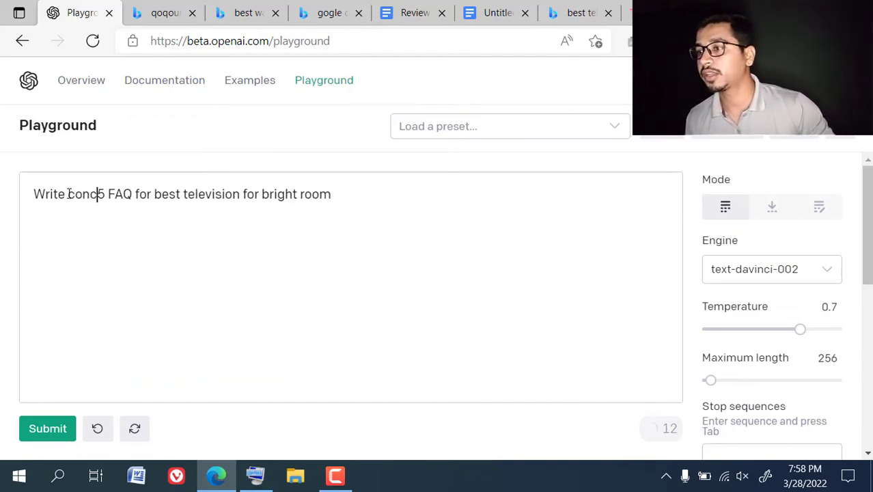
{"action": "type", "text": "usion"}
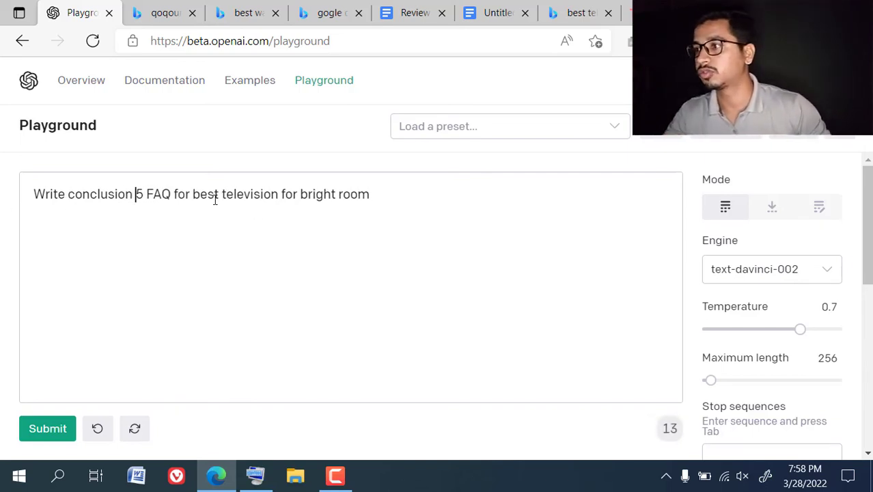
{"action": "left_click", "coordinate": [193, 197]}
{"action": "key", "text": "BackSpace"}
{"action": "key", "text": "BackSpace"}
{"action": "key", "text": "BackSpace"}
{"action": "key", "text": "BackSpace"}
{"action": "key", "text": "BackSpace"}
{"action": "key", "text": "BackSpace"}
{"action": "key", "text": "BackSpace"}
{"action": "key", "text": "BackSpace"}
{"action": "key", "text": "BackSpace"}
{"action": "key", "text": "BackSpace"}
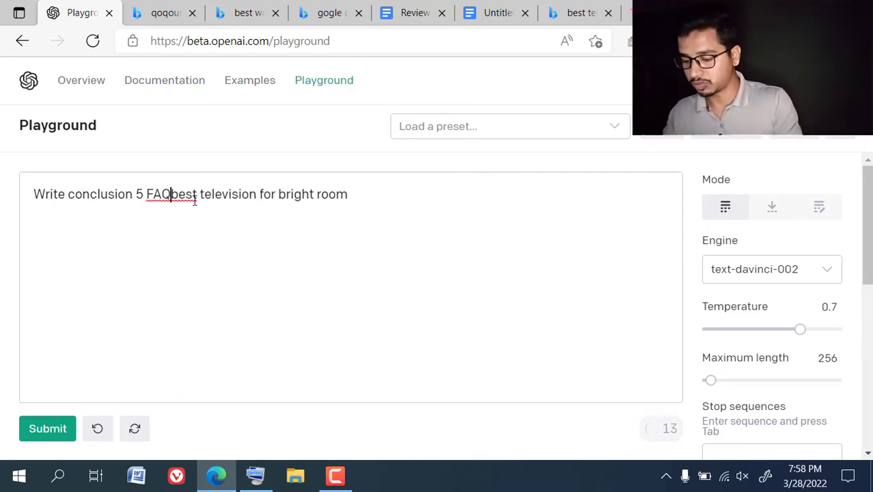
{"action": "left_click", "coordinate": [314, 194]}
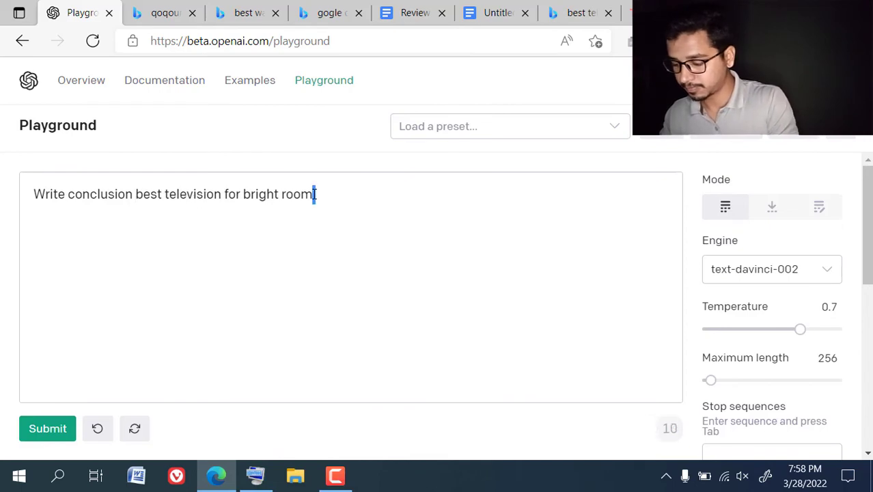
{"action": "key", "text": "Return"}
{"action": "key", "text": "Return"}
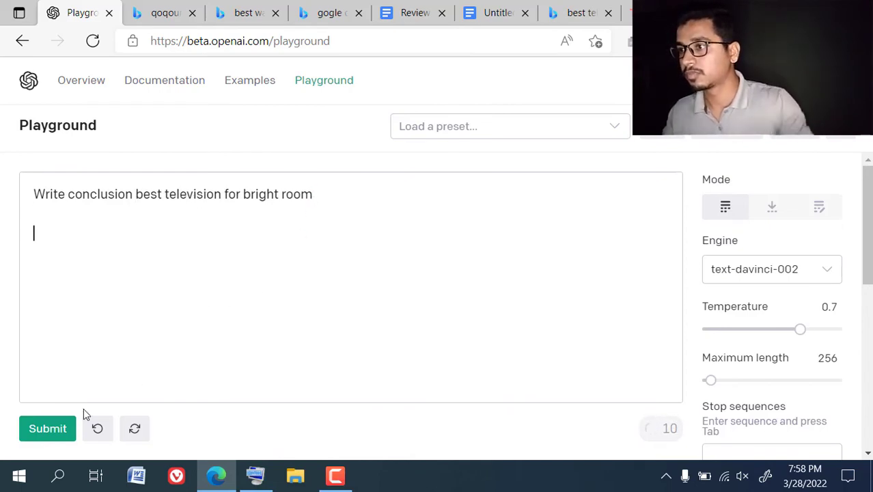
Generate the conclusion, request its continuation, and copy the generated paragraph
{"action": "left_click", "coordinate": [54, 429]}
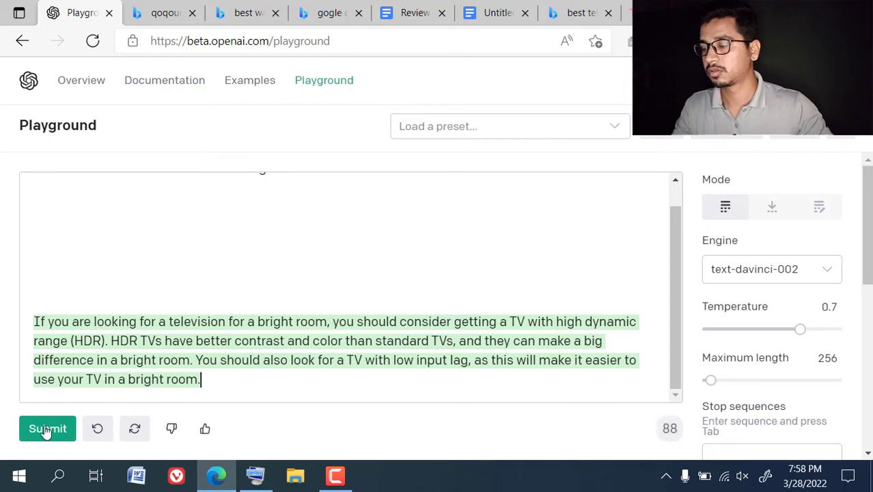
{"action": "left_click", "coordinate": [34, 429]}
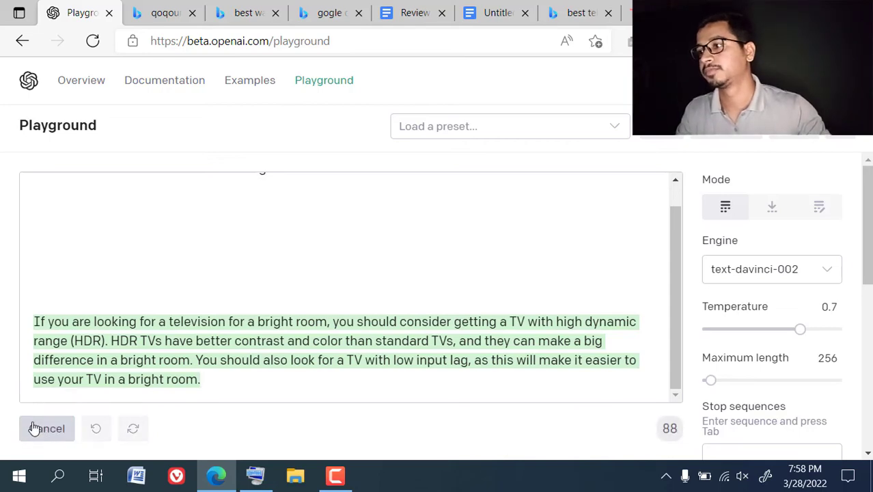
{"action": "triple_click", "coordinate": [96, 315]}
{"action": "key", "text": "ctrl+c"}
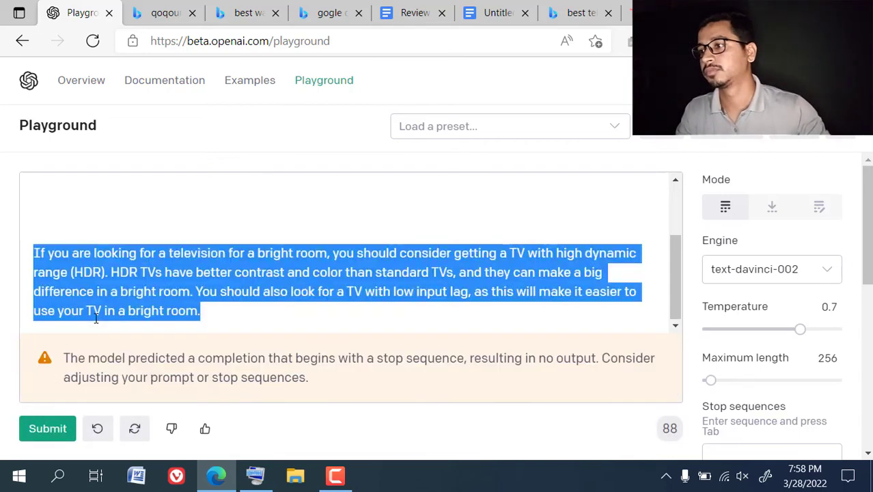
{"action": "right_click", "coordinate": [83, 259]}
{"action": "left_click", "coordinate": [161, 84]}
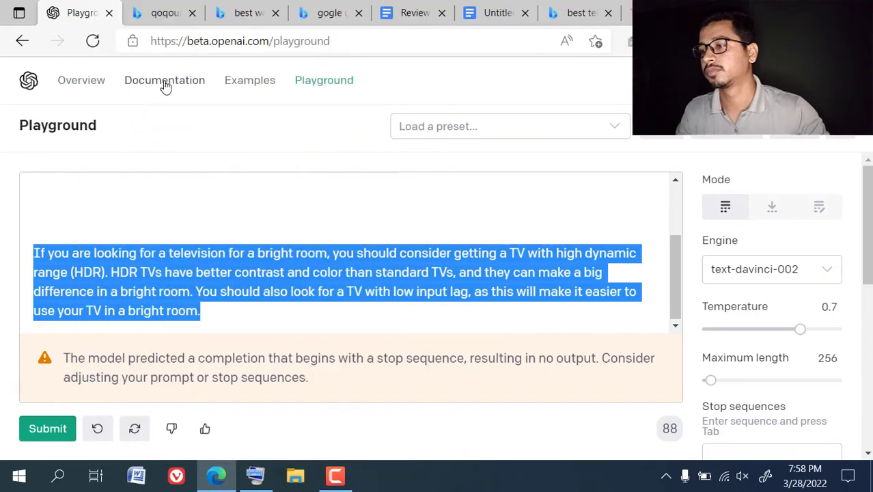
Paste the copied conclusion into the Google Docs article, below blank lines after the Samsung Q80/Q80A QLED review
{"action": "left_click", "coordinate": [497, 12]}
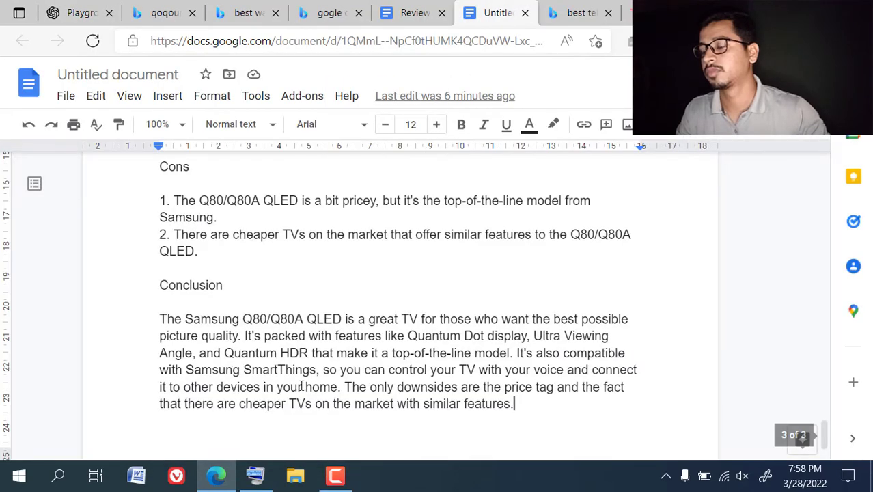
{"action": "key", "text": "Return"}
{"action": "key", "text": "Return"}
{"action": "key", "text": "Return"}
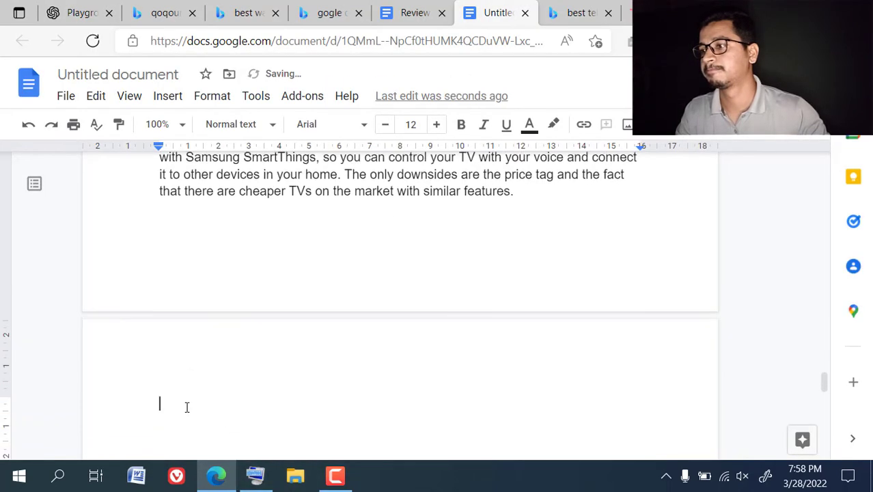
{"action": "right_click", "coordinate": [187, 406]}
{"action": "left_click", "coordinate": [297, 195]}
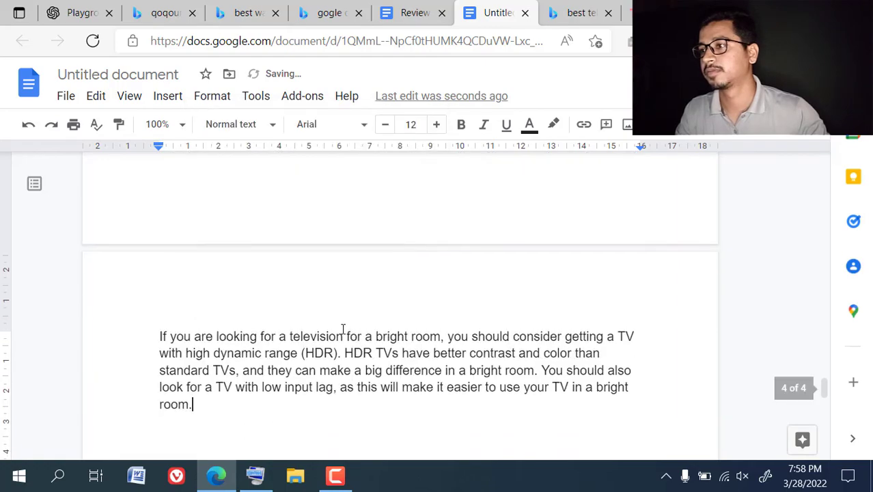
Review the article from its end back to the beginning, and examine the title "best television for bright room"
{"action": "scroll", "coordinate": [291, 367], "scroll_direction": "up", "scroll_amount": 10}
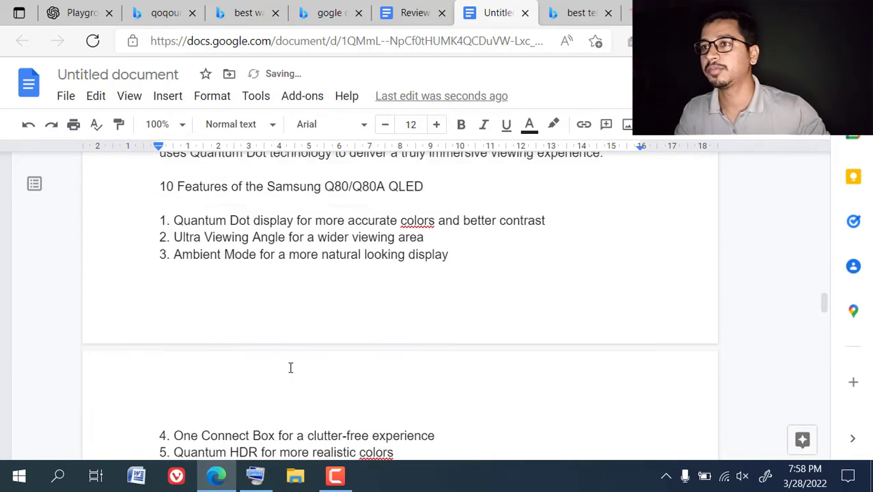
{"action": "scroll", "coordinate": [290, 368], "scroll_direction": "up", "scroll_amount": 10}
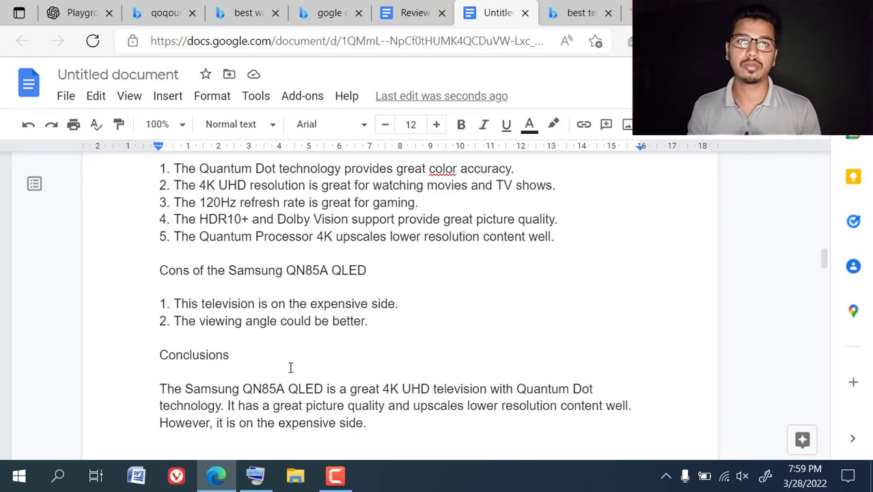
{"action": "scroll", "coordinate": [292, 368], "scroll_direction": "up", "scroll_amount": 8}
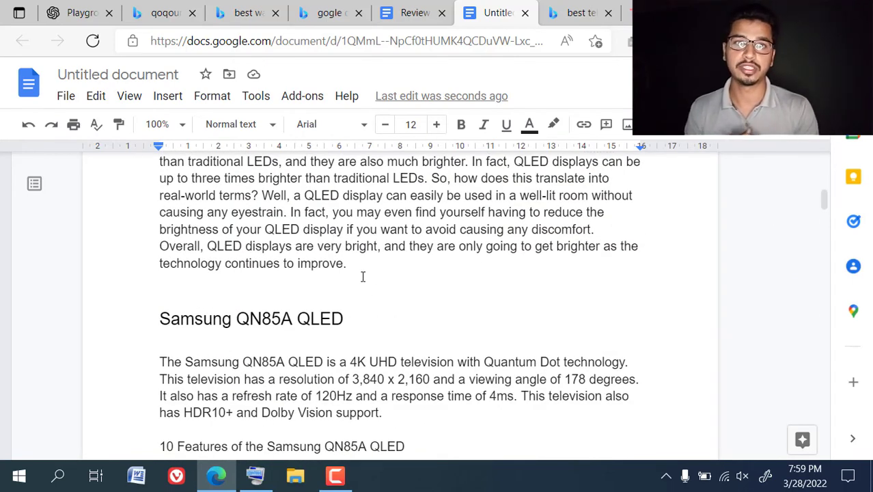
{"action": "scroll", "coordinate": [363, 276], "scroll_direction": "up", "scroll_amount": 5}
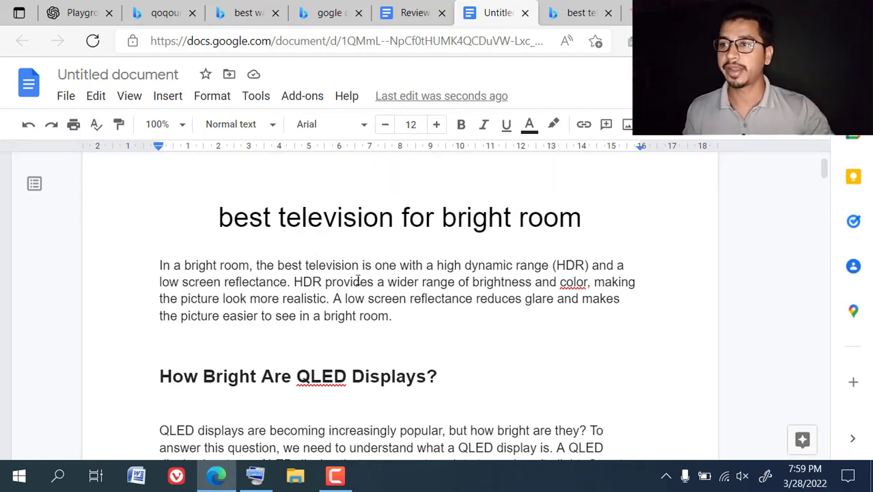
{"action": "left_click_drag", "start_coordinate": [301, 227], "coordinate": [328, 226]}
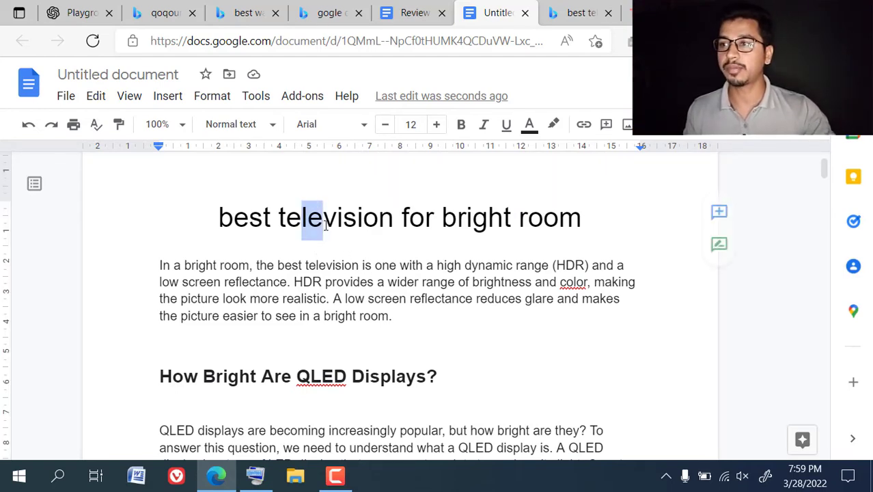
{"action": "left_click", "coordinate": [380, 219]}
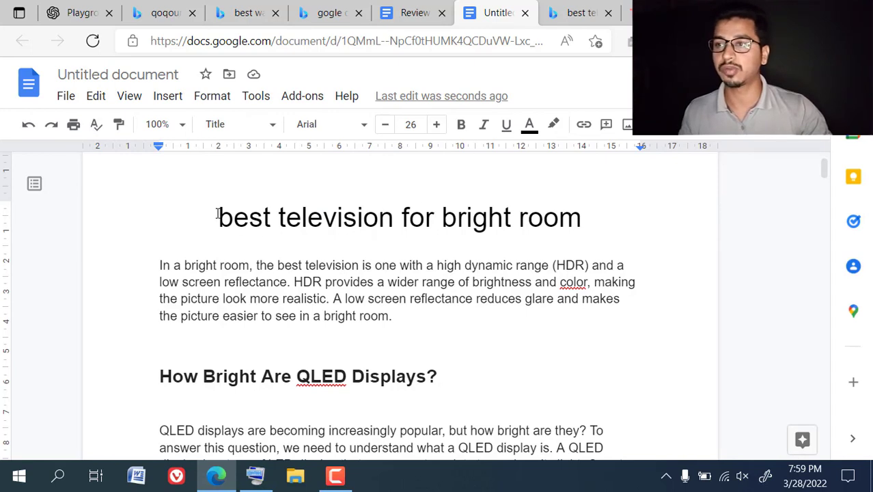
{"action": "left_click_drag", "start_coordinate": [218, 216], "coordinate": [598, 221]}
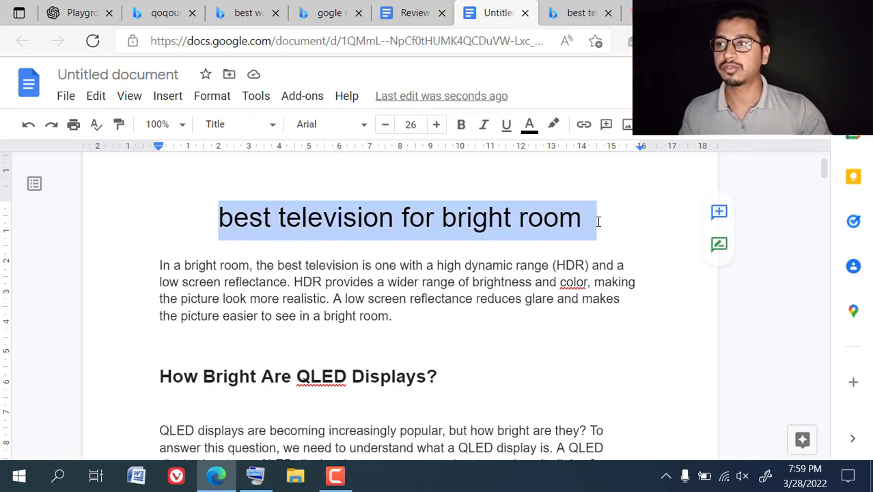
{"action": "left_click", "coordinate": [556, 233]}
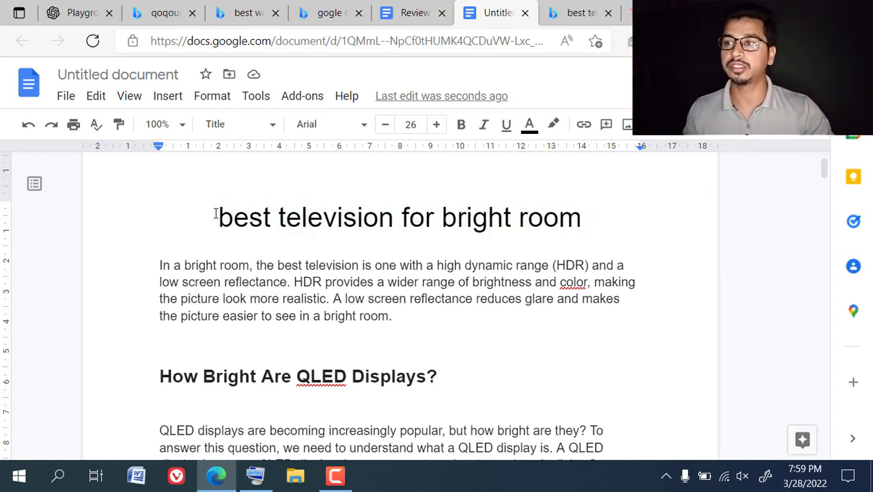
{"action": "left_click_drag", "start_coordinate": [218, 216], "coordinate": [579, 229]}
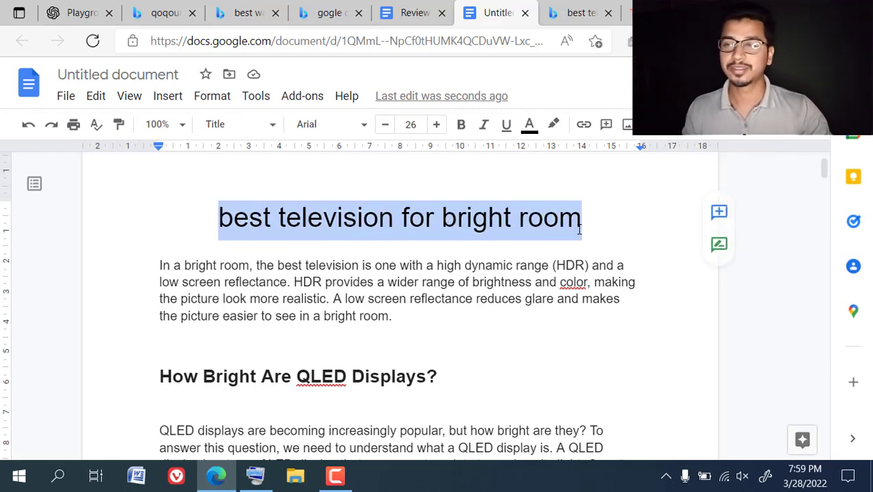
Split the paragraph under "How Bright Are QLED Displays?" before "QLED displays are able to produce", leaving a blank line between both parts
{"action": "left_click", "coordinate": [406, 228]}
{"action": "scroll", "coordinate": [345, 255], "scroll_direction": "down", "scroll_amount": 3}
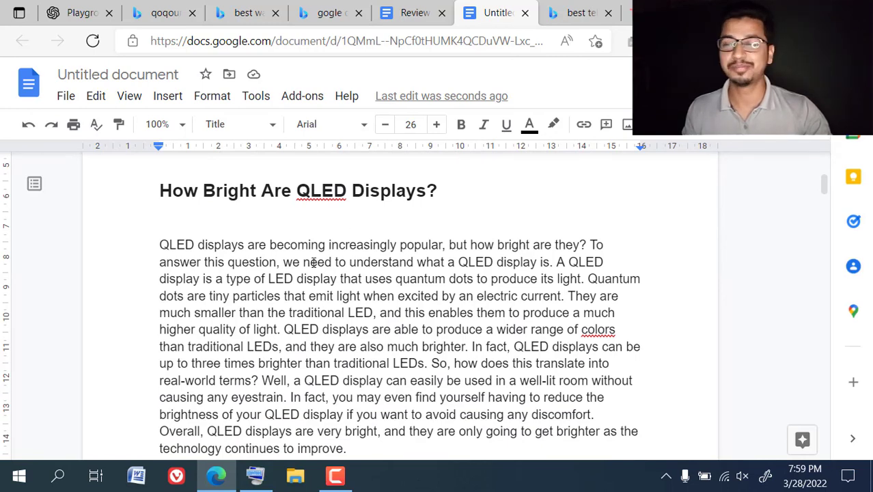
{"action": "left_click", "coordinate": [285, 330]}
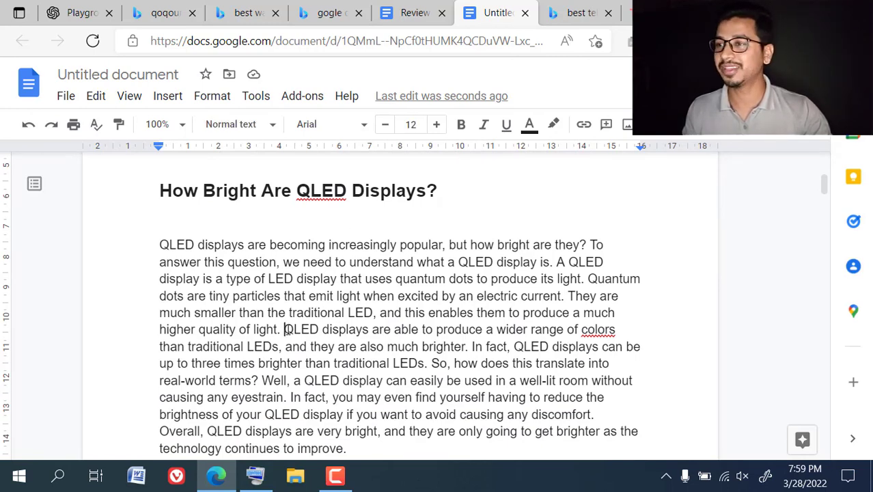
{"action": "key", "text": "Return"}
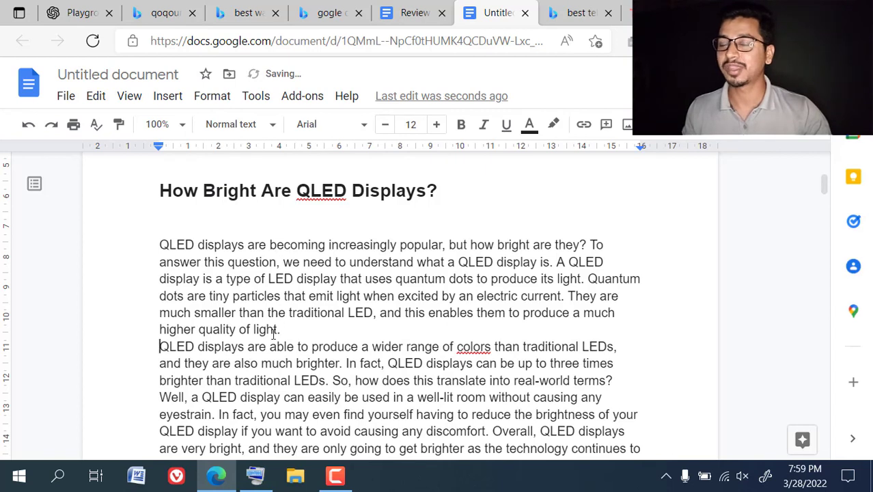
{"action": "key", "text": "Return"}
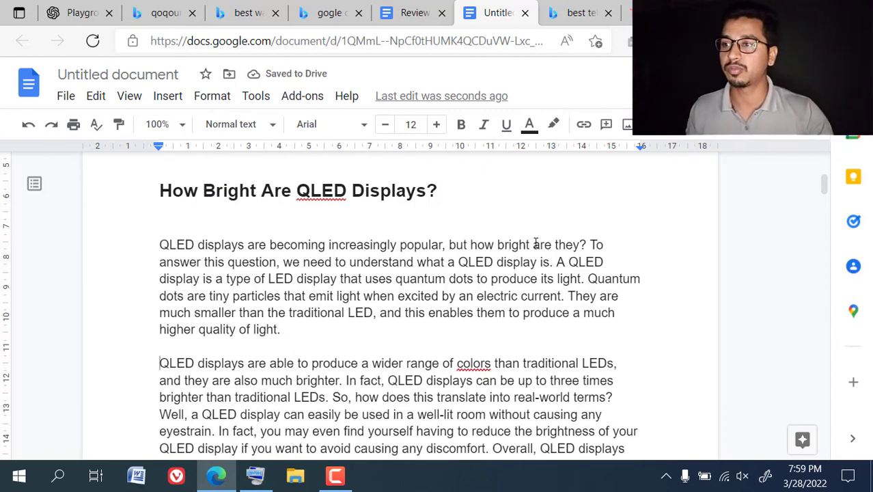
Review the article from the introduction to the Samsung Q80/Q80A QLED section, examining the resolution given for the Samsung QN85A QLED
{"action": "scroll", "coordinate": [378, 283], "scroll_direction": "up", "scroll_amount": 2}
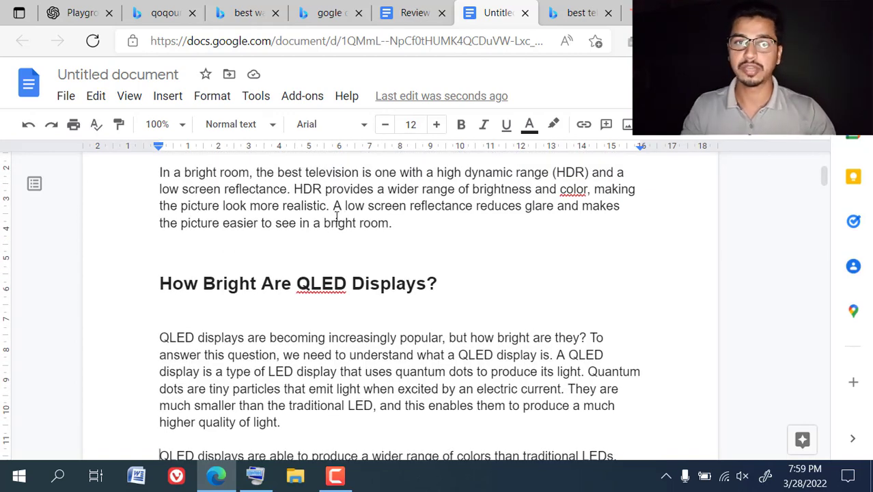
{"action": "scroll", "coordinate": [396, 234], "scroll_direction": "up", "scroll_amount": 2}
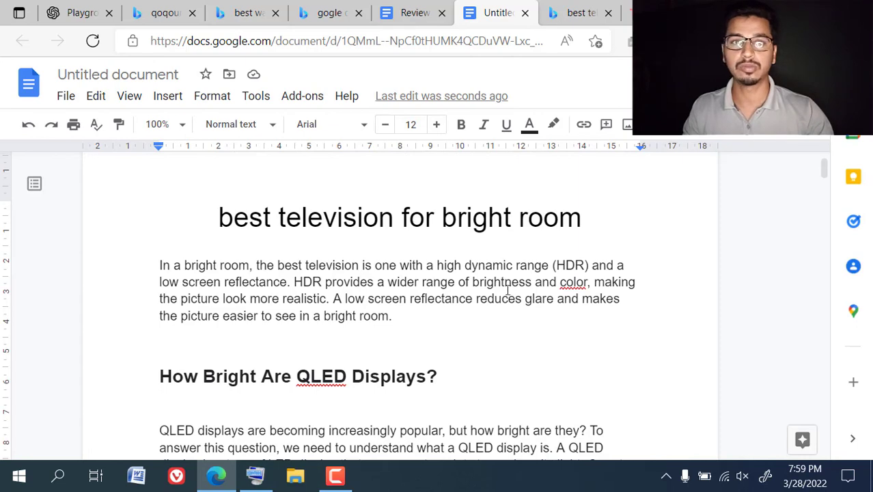
{"action": "scroll", "coordinate": [478, 289], "scroll_direction": "down", "scroll_amount": 2}
{"action": "scroll", "coordinate": [519, 311], "scroll_direction": "down", "scroll_amount": 3}
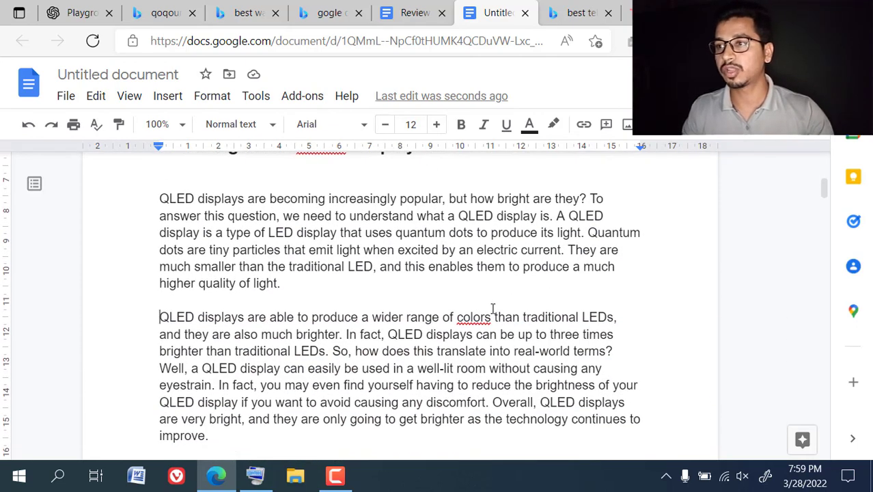
{"action": "scroll", "coordinate": [493, 309], "scroll_direction": "down", "scroll_amount": 6}
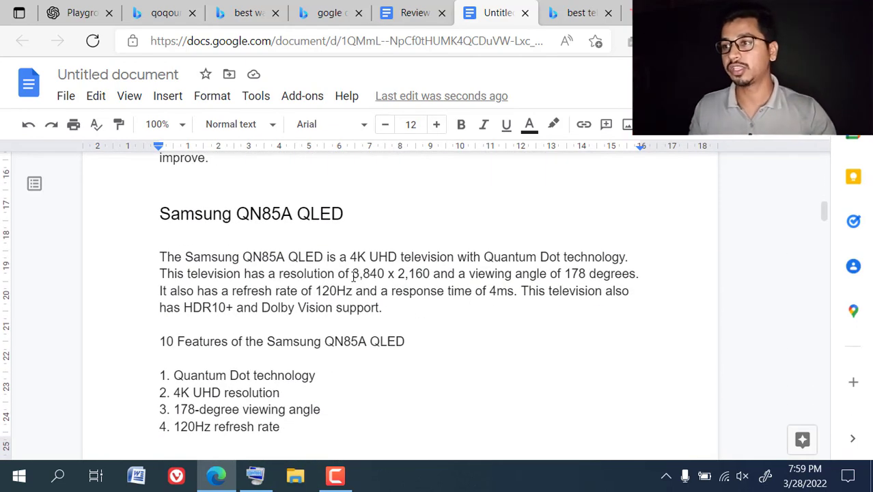
{"action": "left_click_drag", "start_coordinate": [353, 275], "coordinate": [431, 275]}
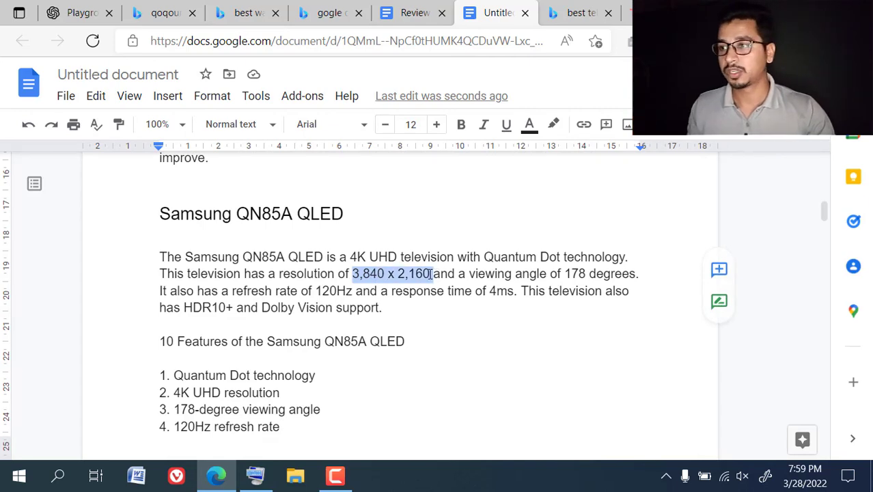
{"action": "key", "text": "Right"}
{"action": "scroll", "coordinate": [419, 278], "scroll_direction": "down", "scroll_amount": 4}
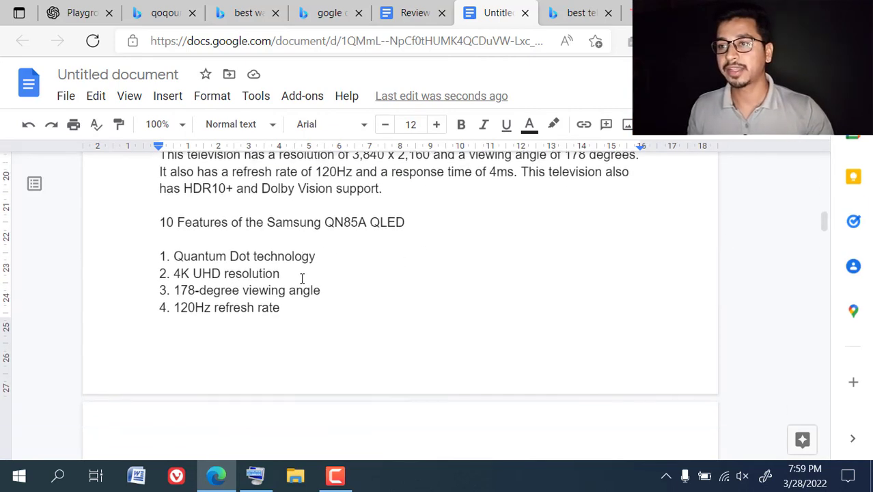
{"action": "scroll", "coordinate": [335, 287], "scroll_direction": "down", "scroll_amount": 10}
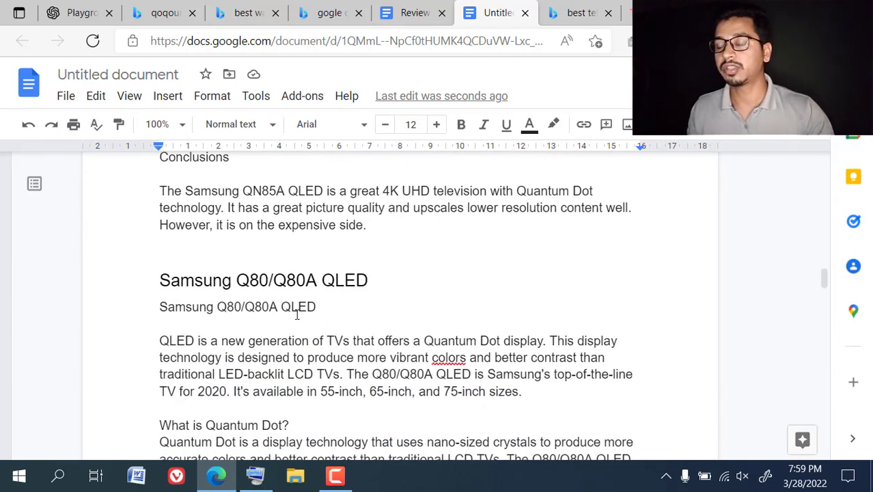
{"action": "scroll", "coordinate": [345, 304], "scroll_direction": "up", "scroll_amount": 20}
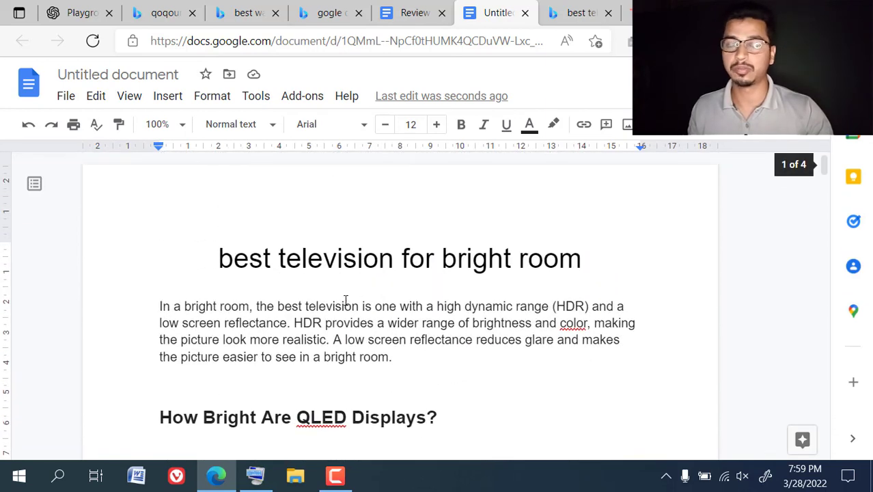